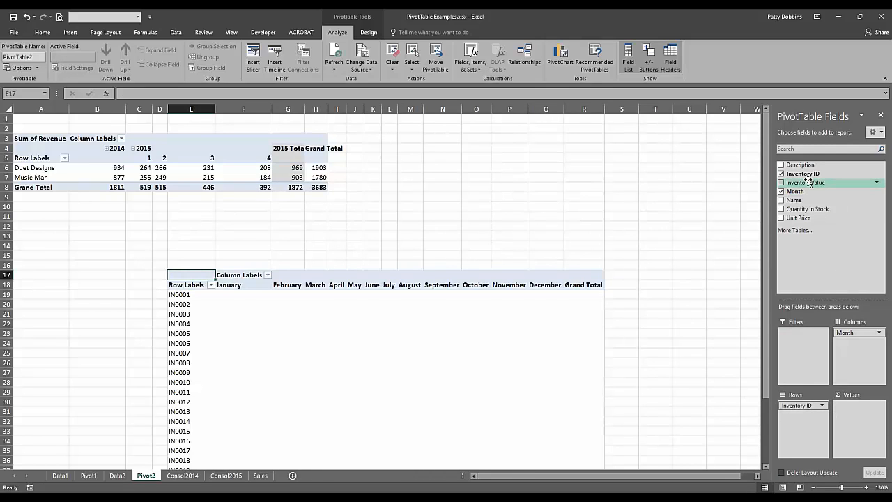
# - Add the Inventory Value field to the values of the inventory PivotTable and look over the monthly figures
pyautogui.moveTo(808, 183); pyautogui.dragTo(856, 421)
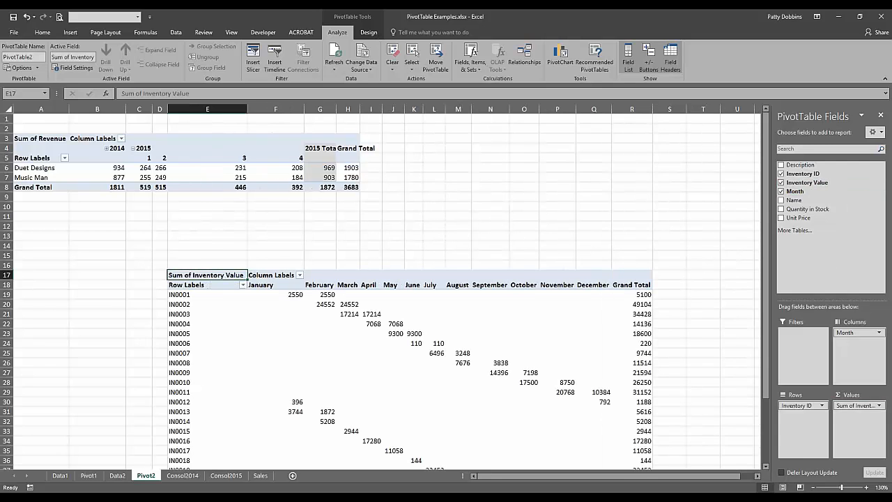
pyautogui.scroll(-3, 496, 348)
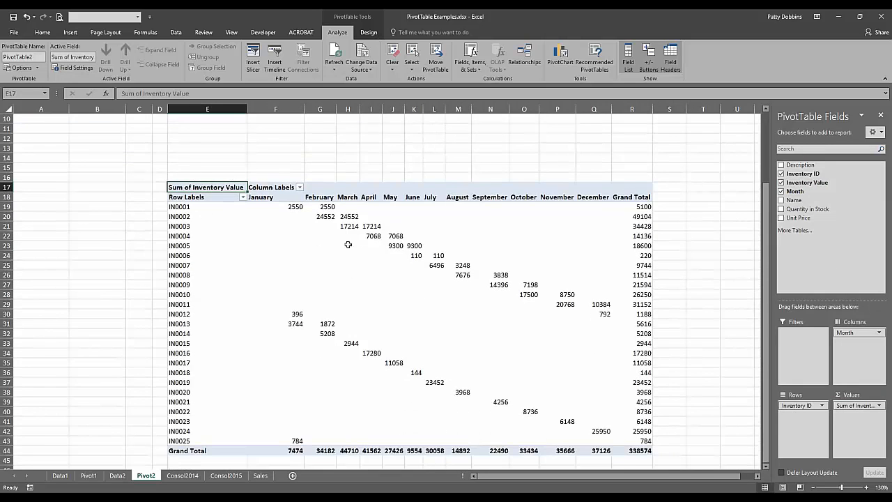
pyautogui.moveTo(354, 244)
pyautogui.moveTo(560, 385)
pyautogui.moveTo(458, 344)
pyautogui.moveTo(452, 329)
pyautogui.moveTo(424, 331)
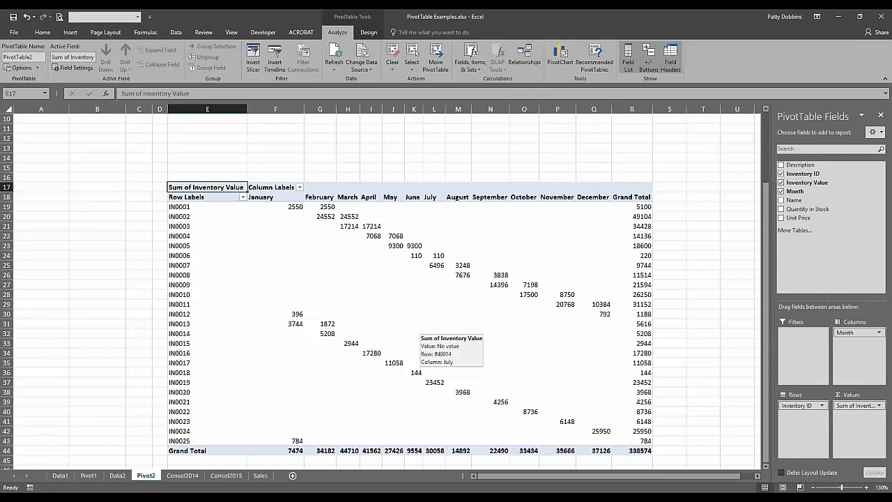
pyautogui.click(393, 487)
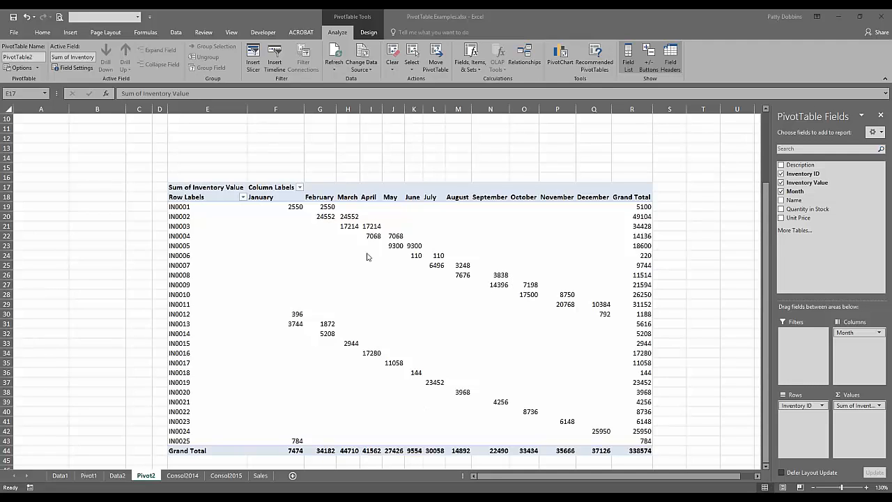
pyautogui.click(355, 288)
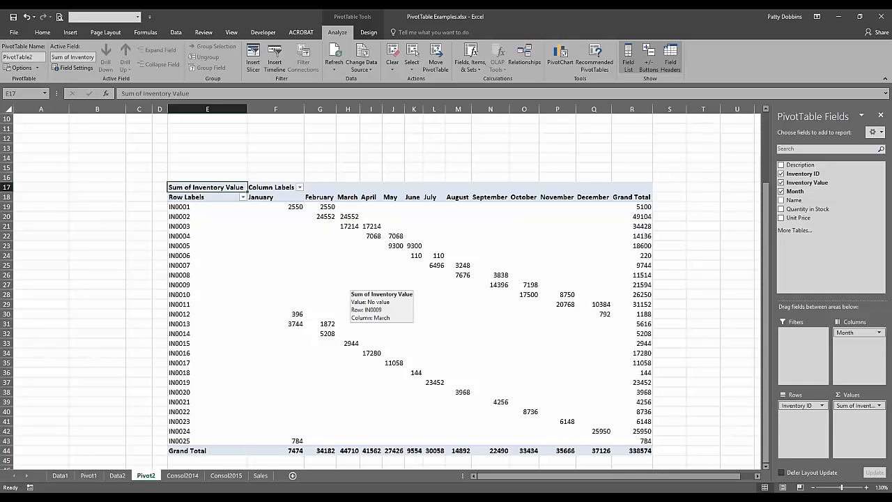
pyautogui.click(490, 391)
pyautogui.scroll(3, 490, 391)
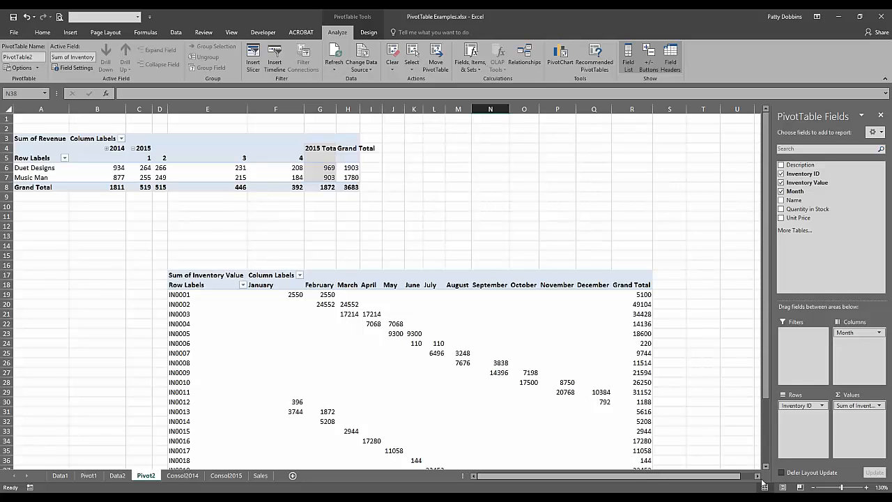
pyautogui.click(866, 487)
pyautogui.click(867, 488)
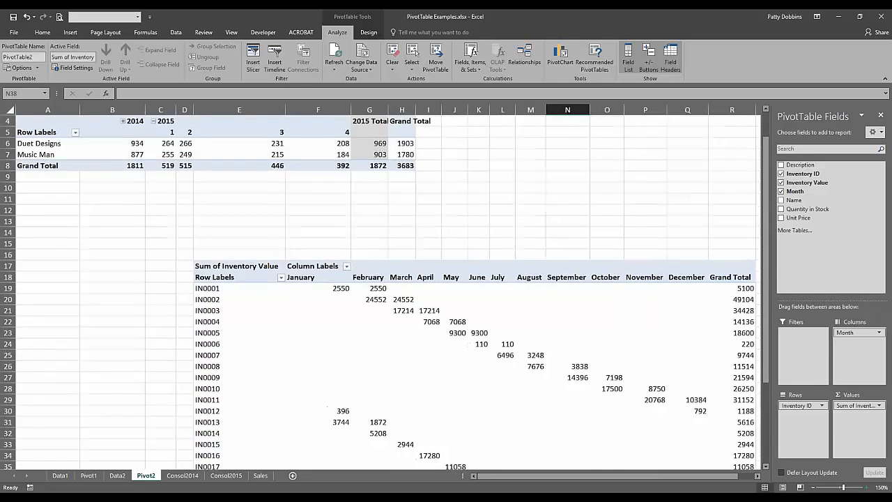
pyautogui.click(867, 488)
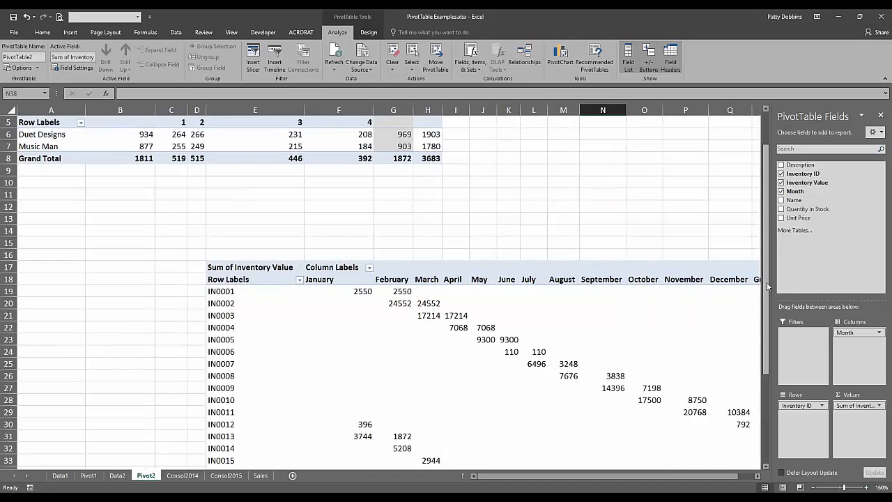
# - Hide the PivotTable field list and bring it back for the inventory PivotTable
pyautogui.click(881, 116)
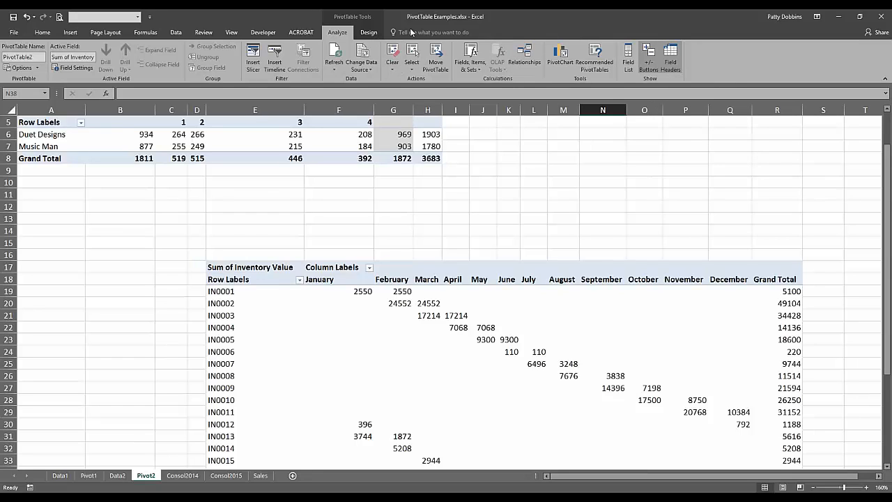
pyautogui.click(630, 70)
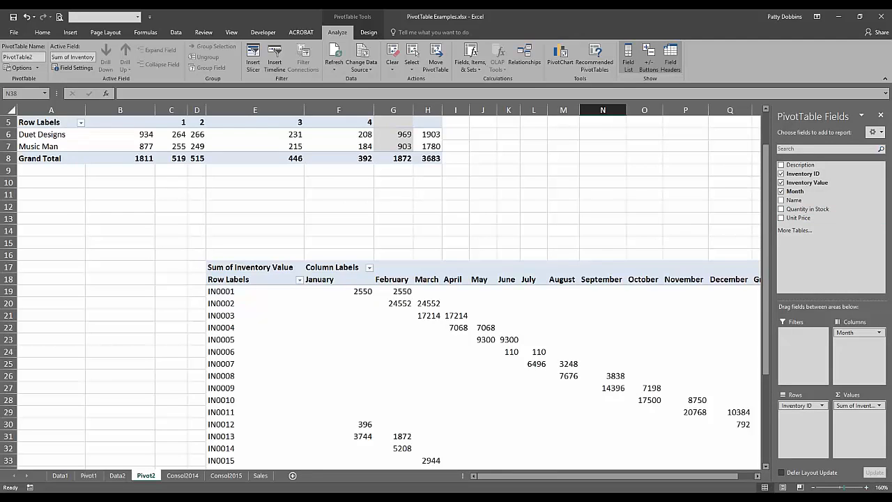
pyautogui.click(813, 488)
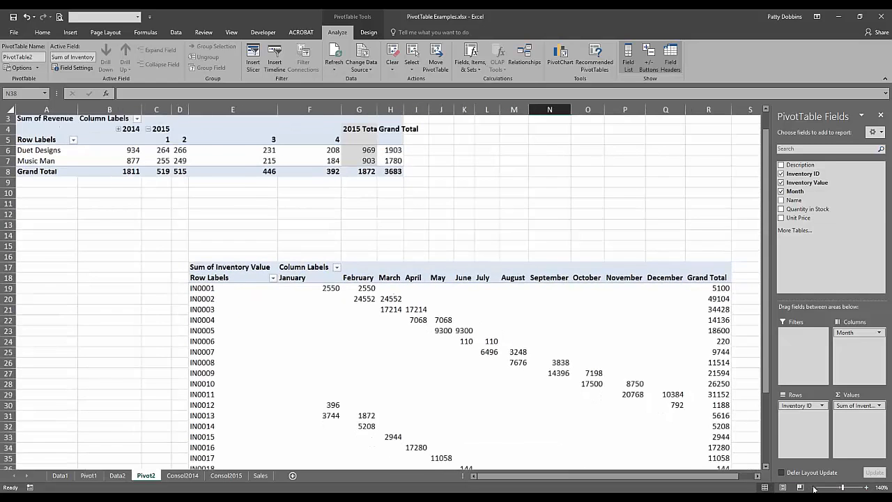
pyautogui.moveTo(765, 387); pyautogui.dragTo(771, 351)
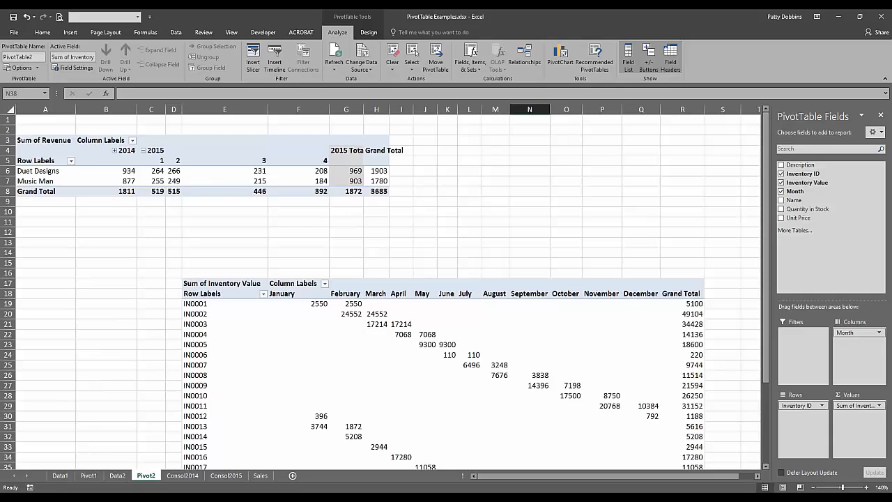
pyautogui.click(571, 374)
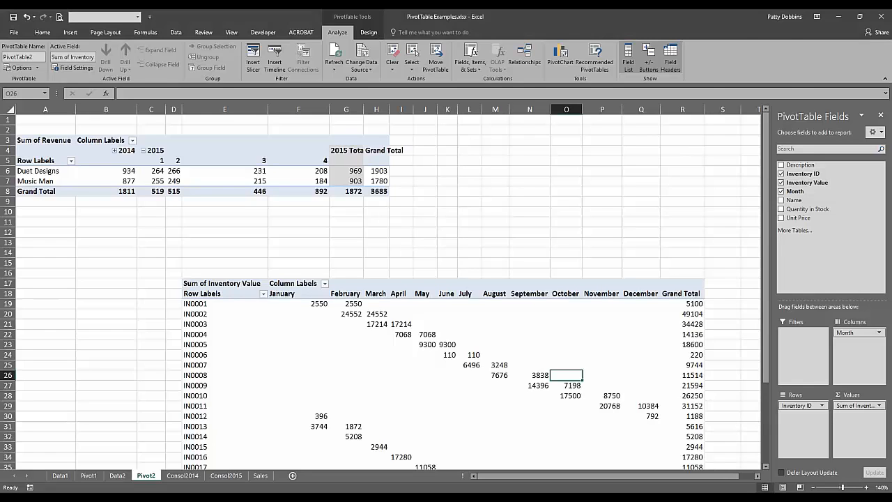
# - Start a new PivotTable from cell L5 with an external data source and open the list of existing connections
pyautogui.click(474, 161)
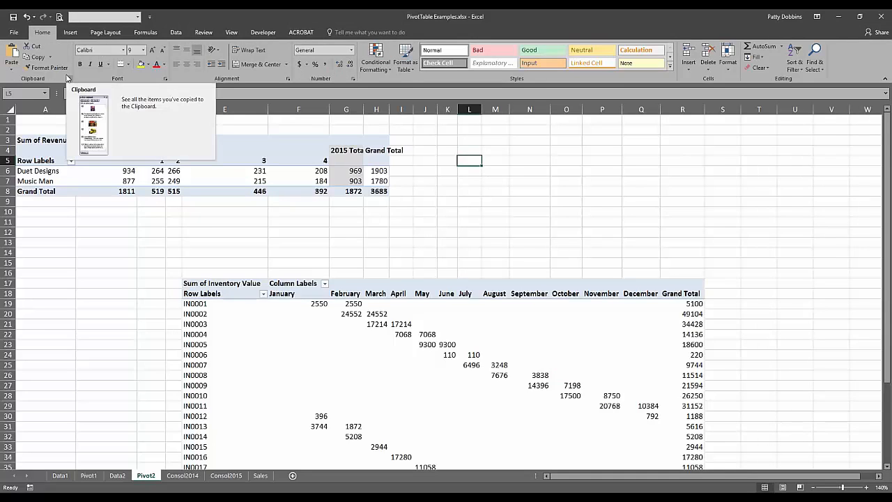
pyautogui.click(68, 33)
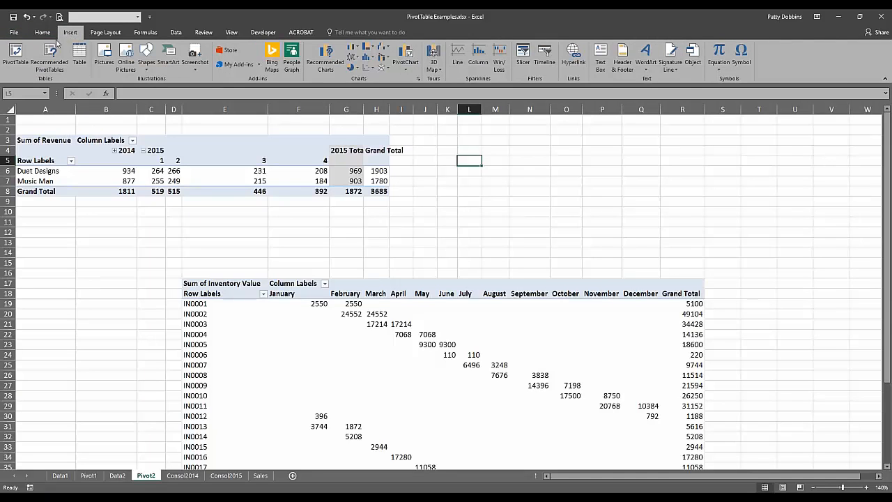
pyautogui.click(15, 51)
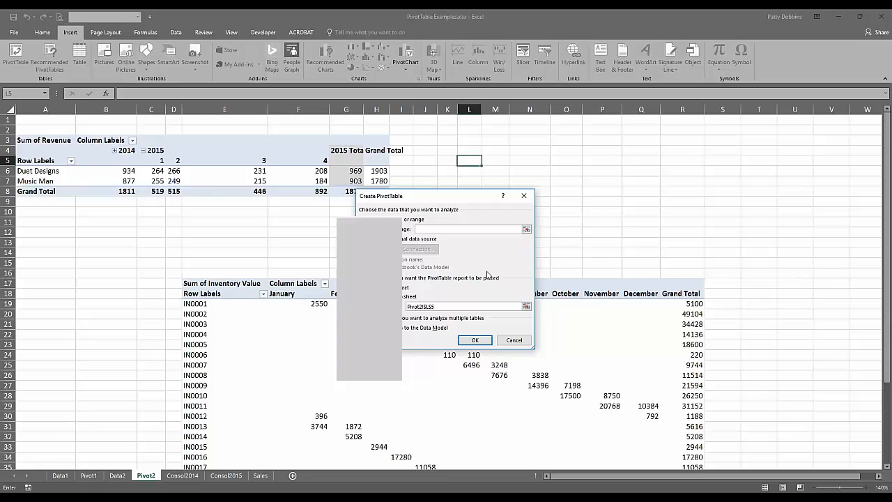
pyautogui.click(406, 239)
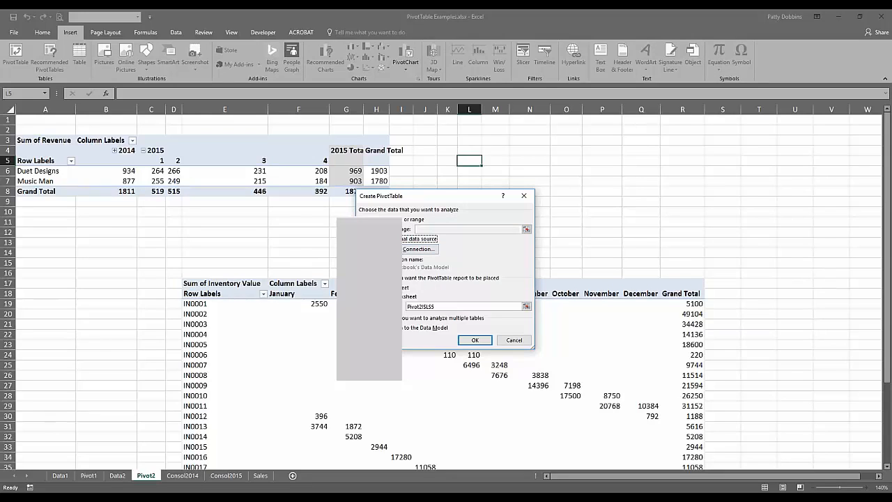
pyautogui.click(431, 250)
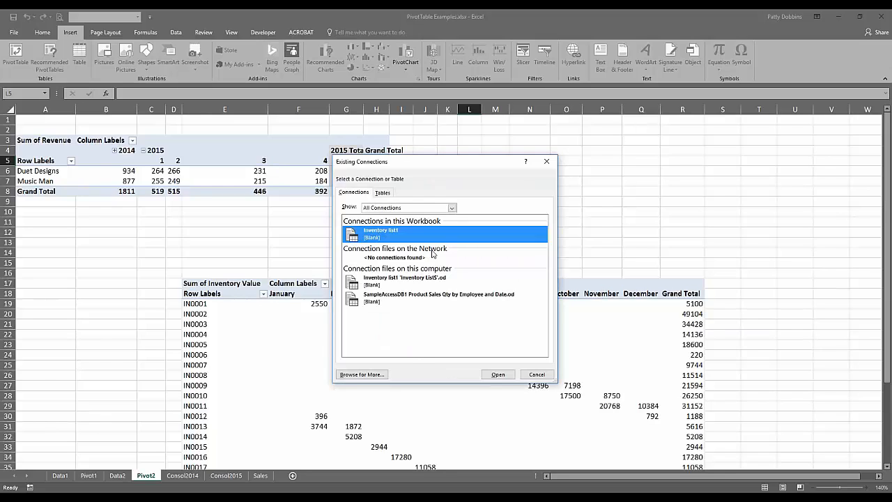
# - Choose SampleAccessDB1.accdb from the PivotTable Examples folder on the Desktop as the data source
pyautogui.click(381, 375)
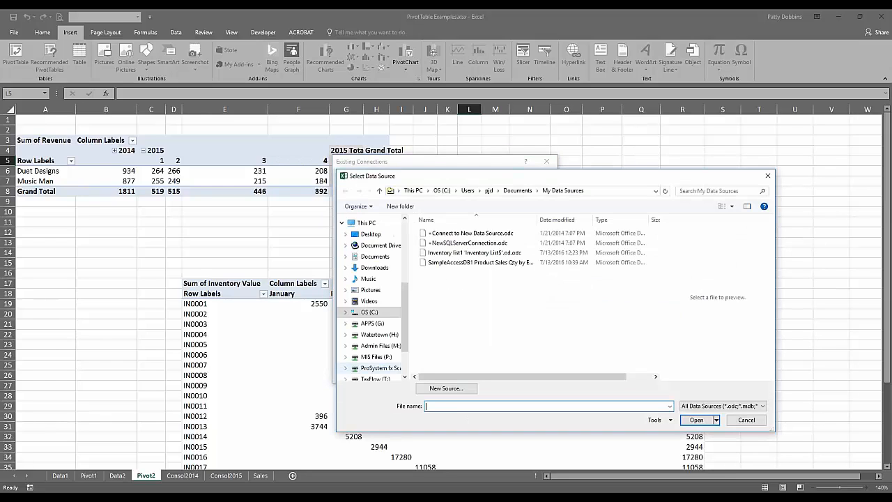
pyautogui.click(370, 234)
pyautogui.doubleClick(453, 243)
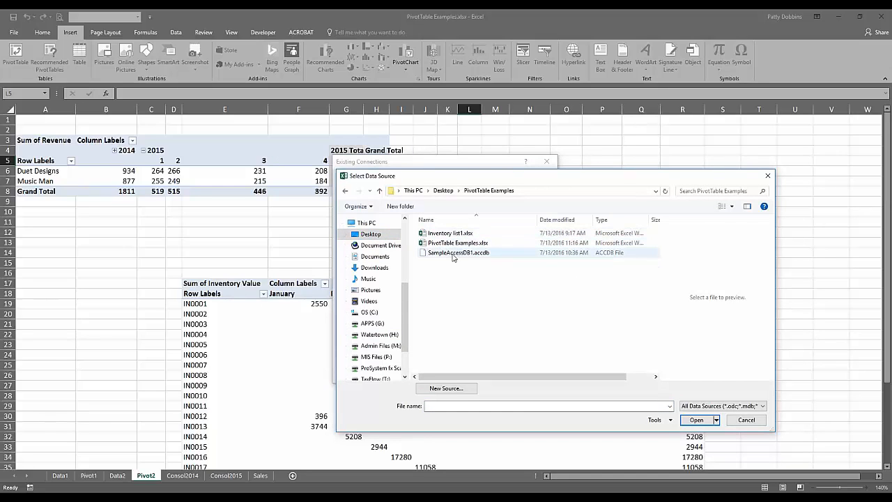
pyautogui.click(453, 255)
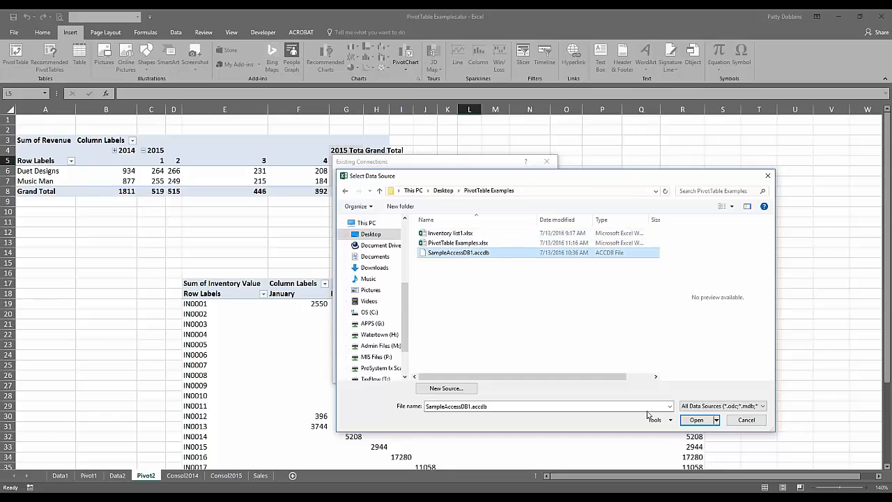
pyautogui.click(695, 420)
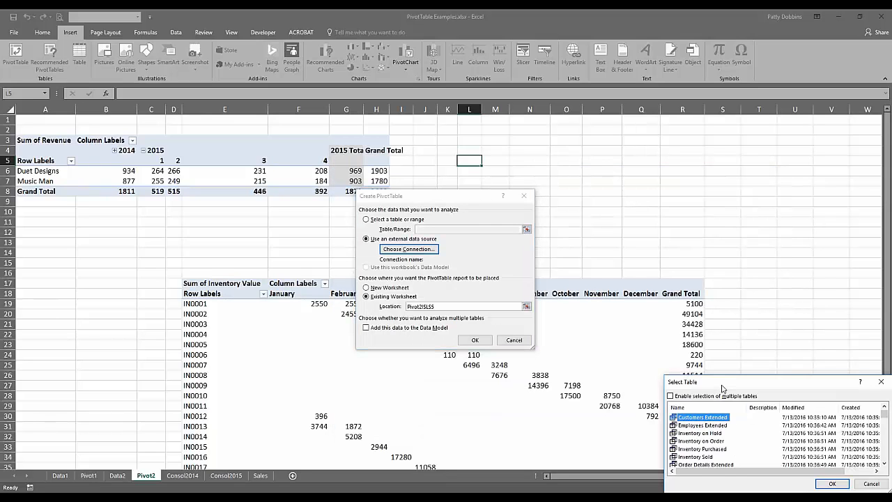
# - Use the Product Sales Qty by Employee and Date table as the source and create the PivotTable on a new worksheet
pyautogui.moveTo(723, 388); pyautogui.dragTo(611, 165)
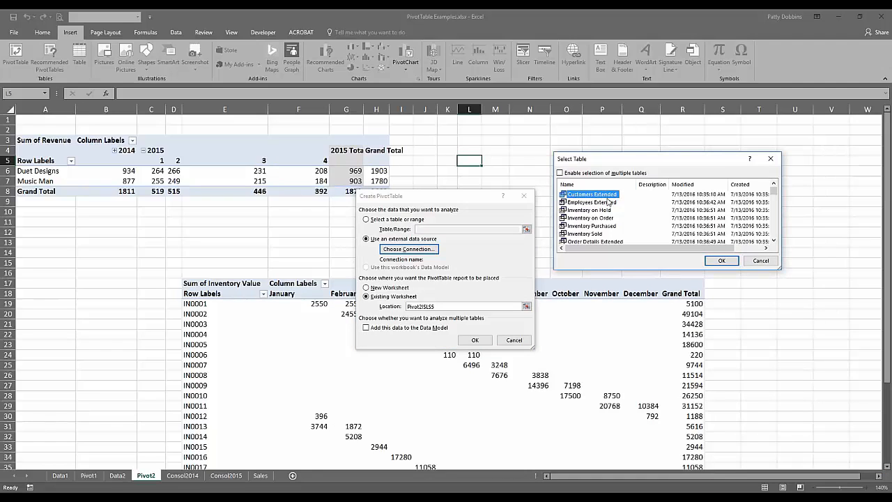
pyautogui.click(773, 242)
pyautogui.click(773, 242)
pyautogui.click(773, 242)
pyautogui.click(773, 242)
pyautogui.click(774, 242)
pyautogui.click(774, 242)
pyautogui.click(773, 242)
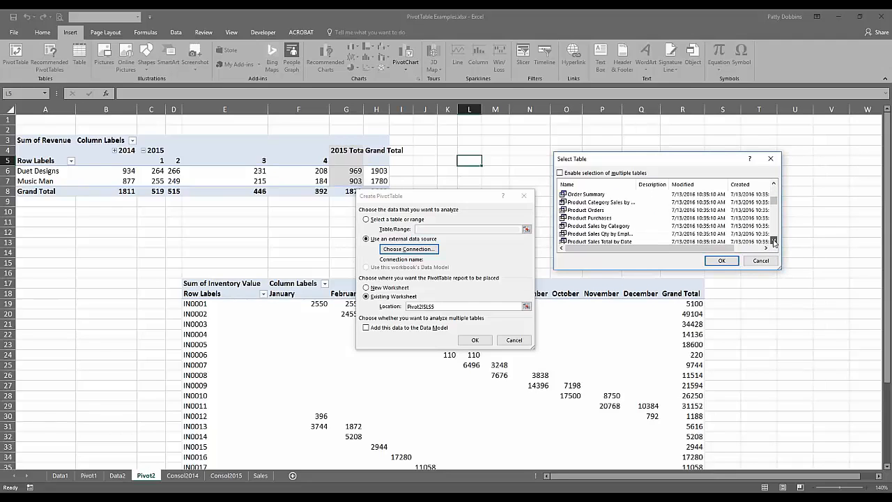
pyautogui.click(774, 242)
pyautogui.click(773, 242)
pyautogui.click(773, 242)
pyautogui.click(773, 242)
pyautogui.click(773, 242)
pyautogui.click(773, 242)
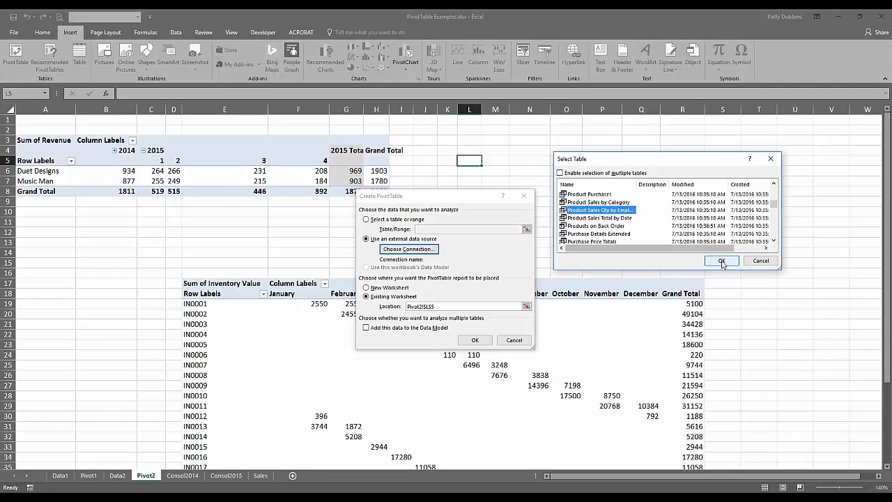
pyautogui.click(721, 261)
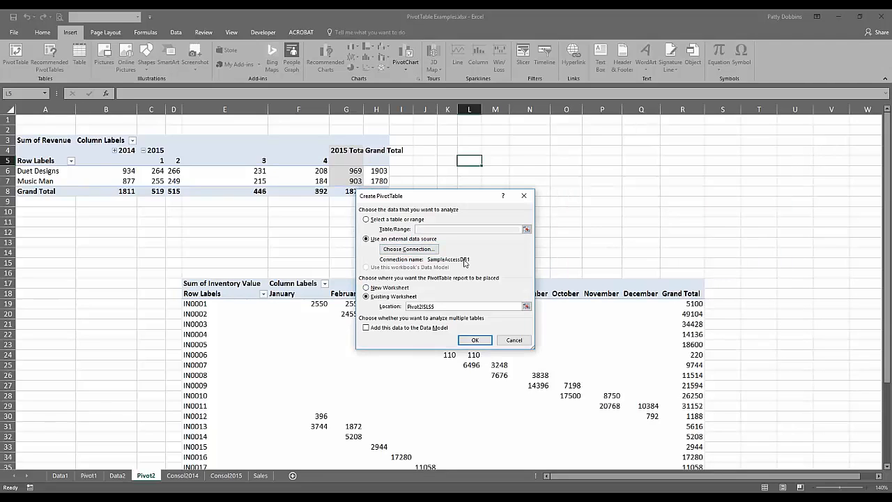
pyautogui.click(376, 289)
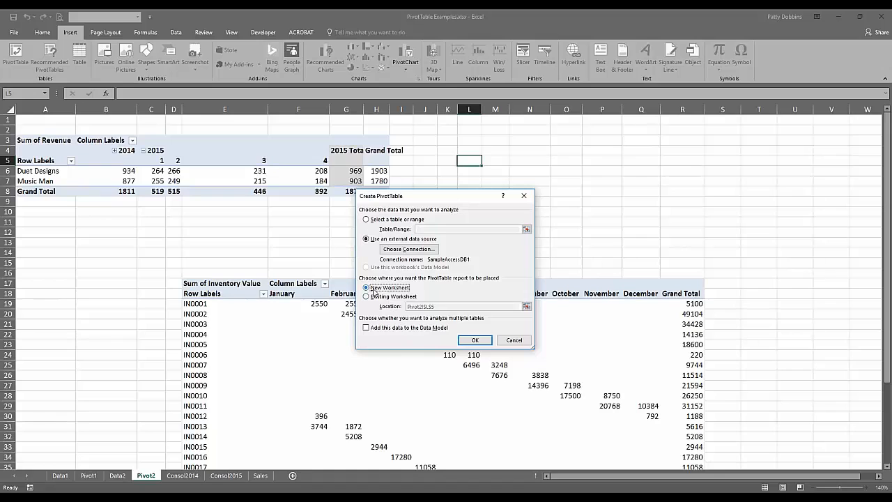
pyautogui.click(474, 341)
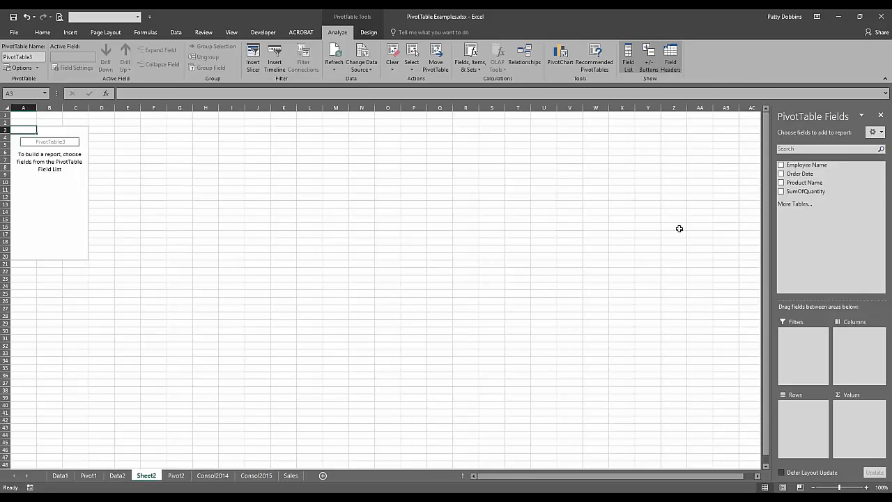
# - Lay out the PivotTable with Employee Name as columns, Order Date and Product Name as rows, and SumOfQuantity as values
pyautogui.moveTo(806, 165); pyautogui.dragTo(864, 333)
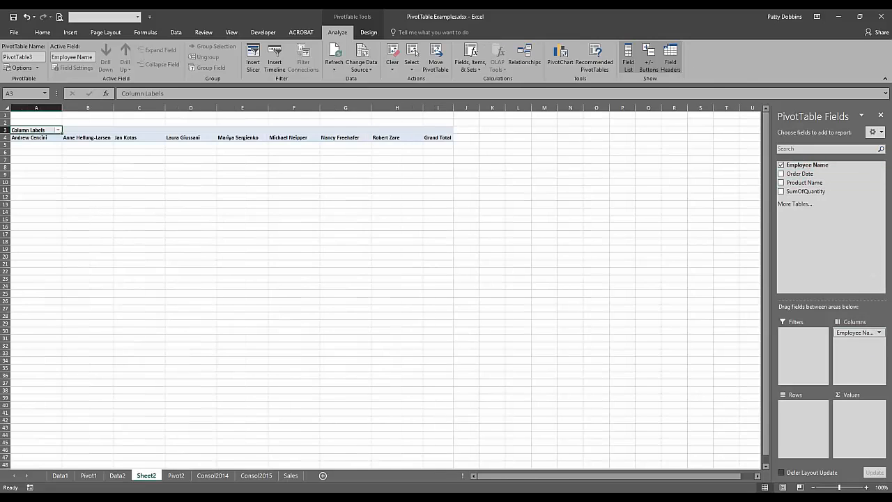
pyautogui.click(805, 174)
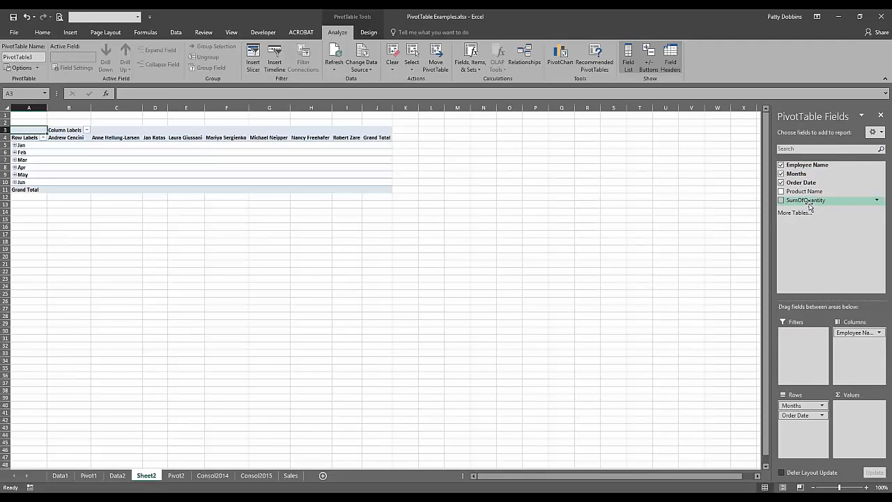
pyautogui.moveTo(808, 206); pyautogui.dragTo(870, 414)
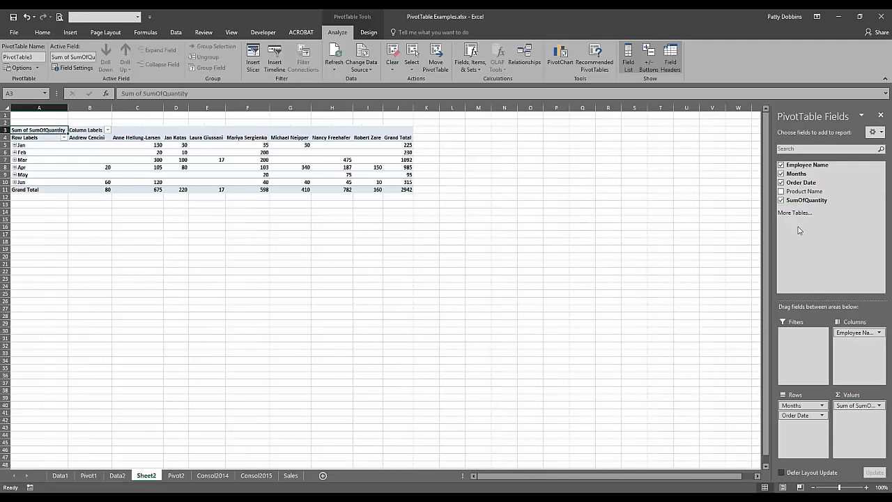
pyautogui.moveTo(805, 191); pyautogui.dragTo(801, 426)
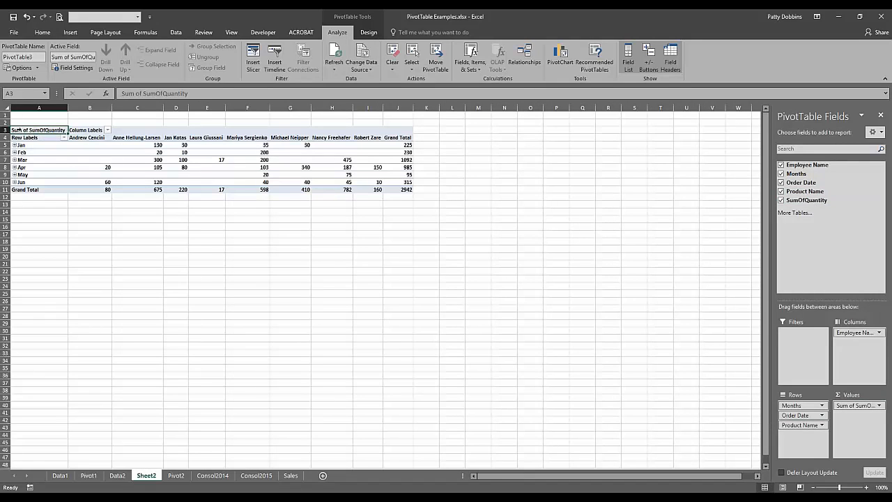
# - Expand the Jan row of the PivotTable to show its order dates and products
pyautogui.click(86, 174)
pyautogui.click(15, 145)
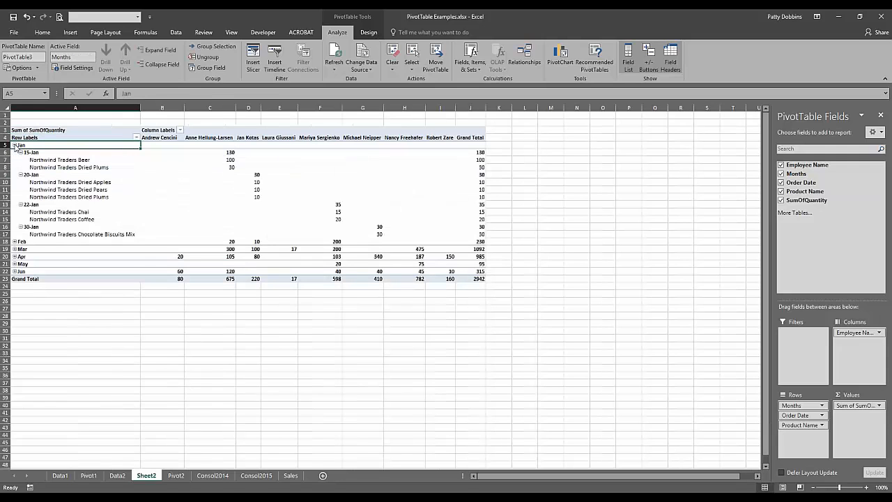
pyautogui.click(58, 165)
pyautogui.click(178, 182)
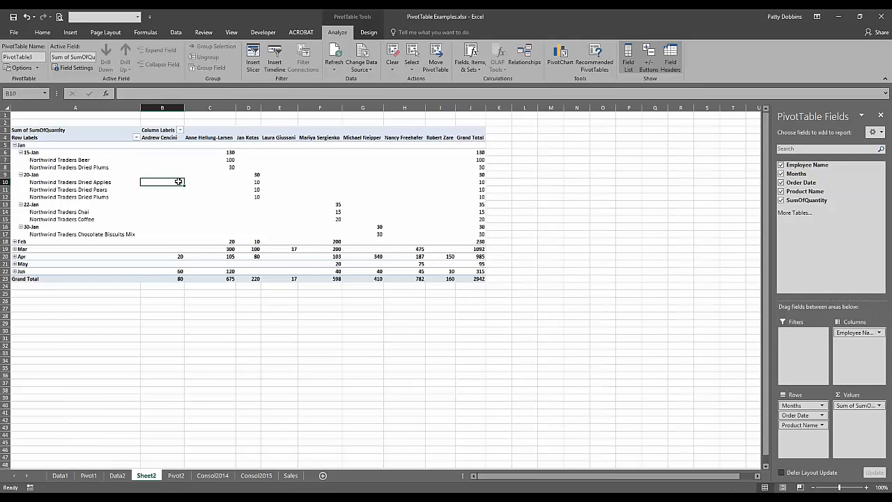
pyautogui.click(70, 167)
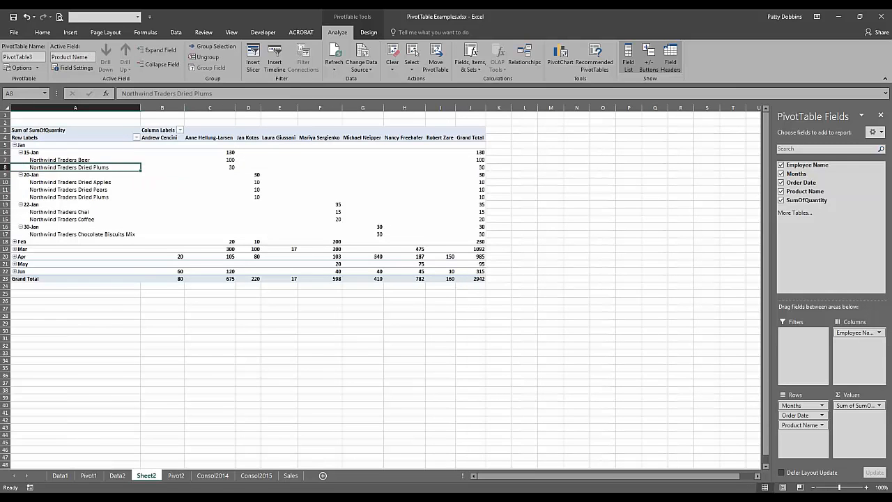
# - Expand the Feb row of the PivotTable to show its order dates and products
pyautogui.click(160, 50)
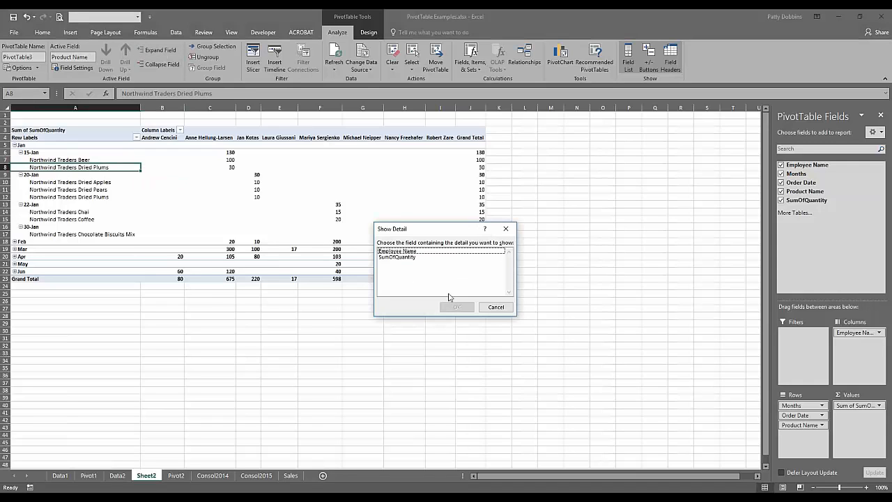
pyautogui.click(501, 307)
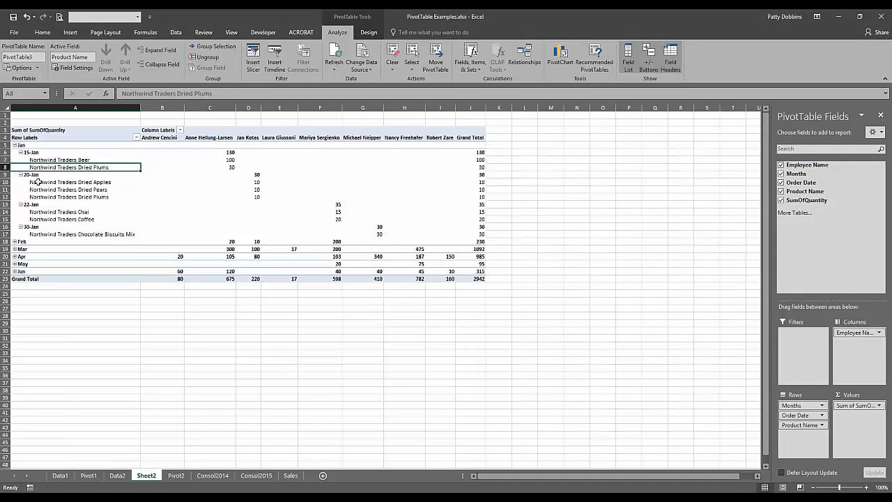
pyautogui.click(15, 244)
pyautogui.click(14, 241)
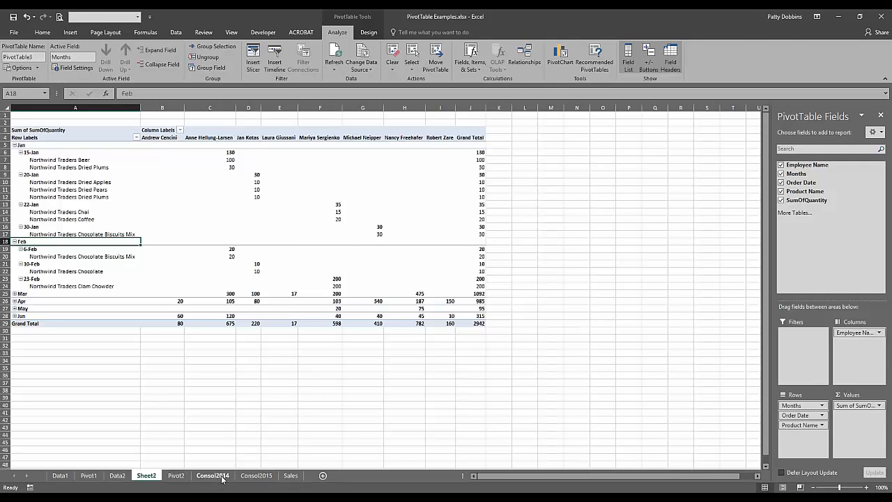
# - Compare the monthly company data on the Consol2014 and Consol2015 sheets, checking the layout of range A1:C13
pyautogui.click(221, 479)
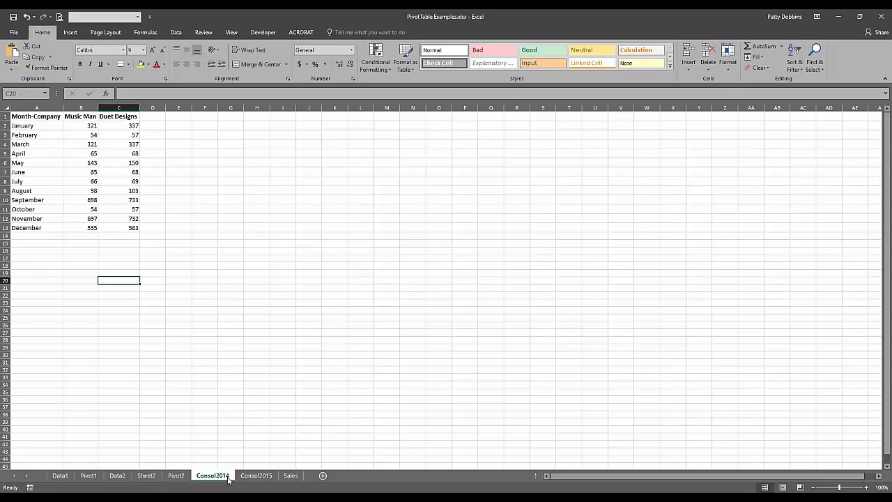
pyautogui.click(254, 477)
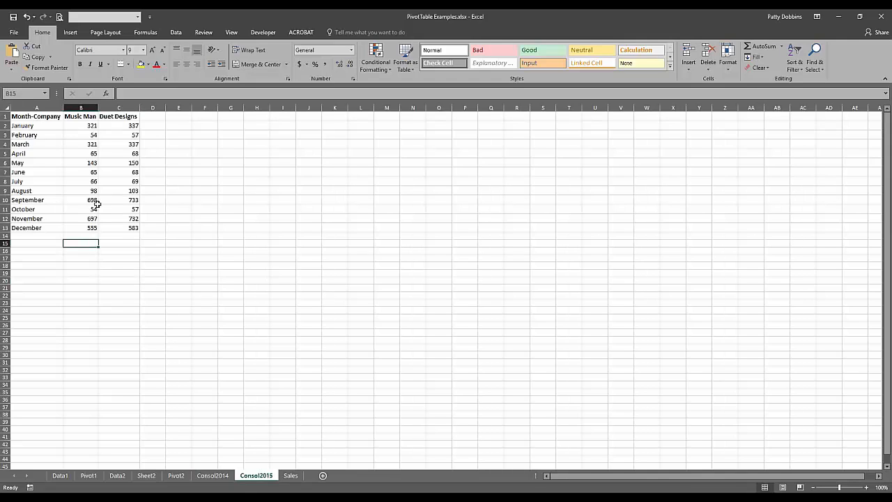
pyautogui.click(213, 476)
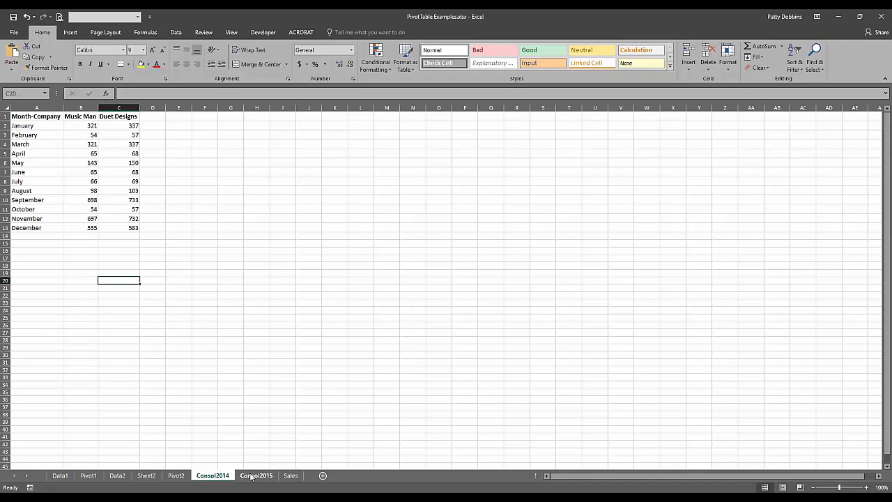
pyautogui.click(251, 477)
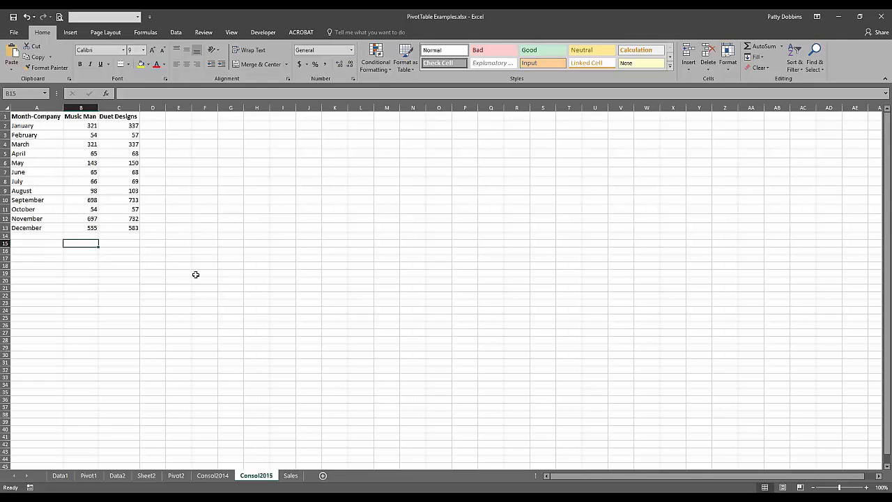
pyautogui.click(253, 168)
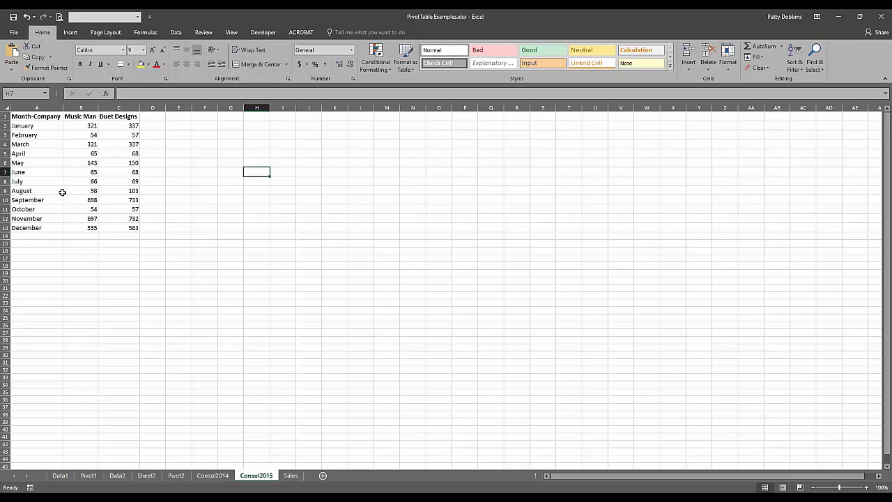
pyautogui.moveTo(37, 116); pyautogui.dragTo(115, 227)
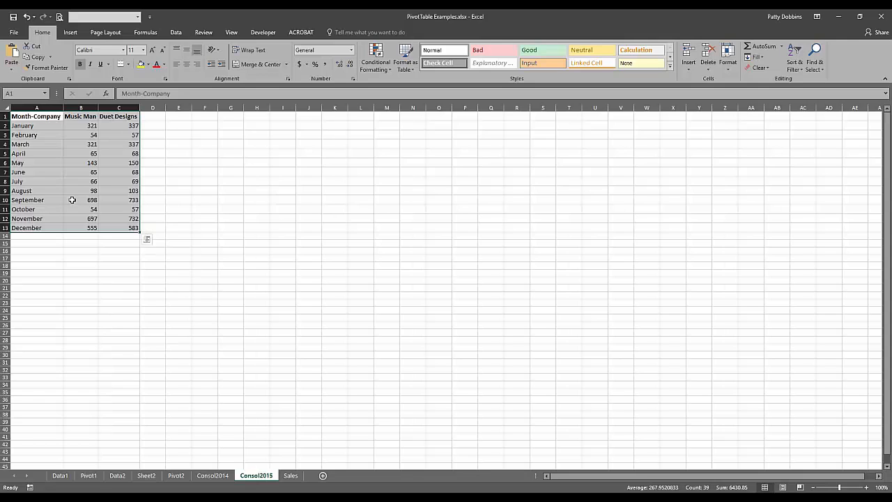
pyautogui.click(46, 127)
pyautogui.click(47, 116)
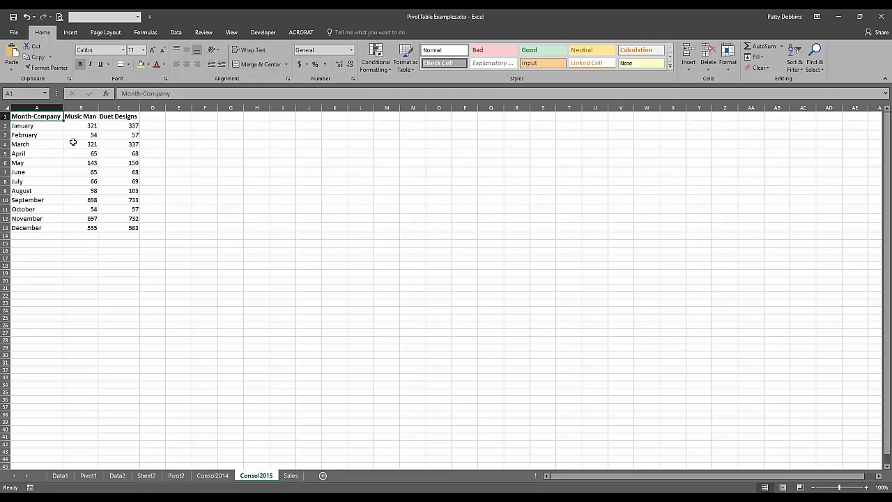
pyautogui.moveTo(46, 115); pyautogui.dragTo(126, 227)
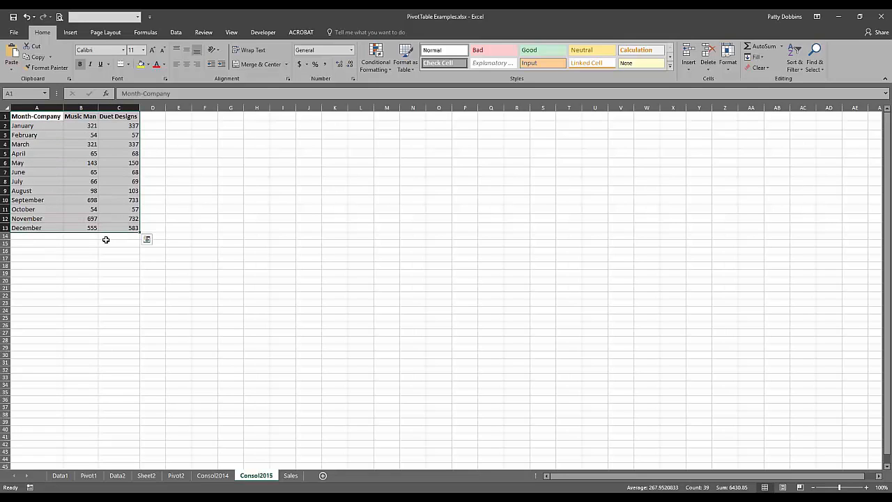
pyautogui.click(105, 218)
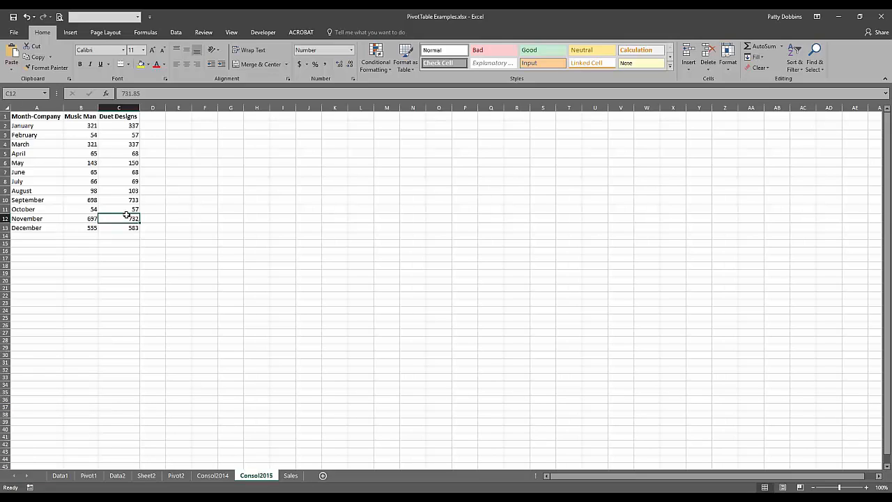
# - Start the PivotTable and PivotChart Wizard for a PivotTable from multiple consolidation ranges, choosing to create the page fields manually
pyautogui.press('alt')
pyautogui.press('d')
pyautogui.press('p')
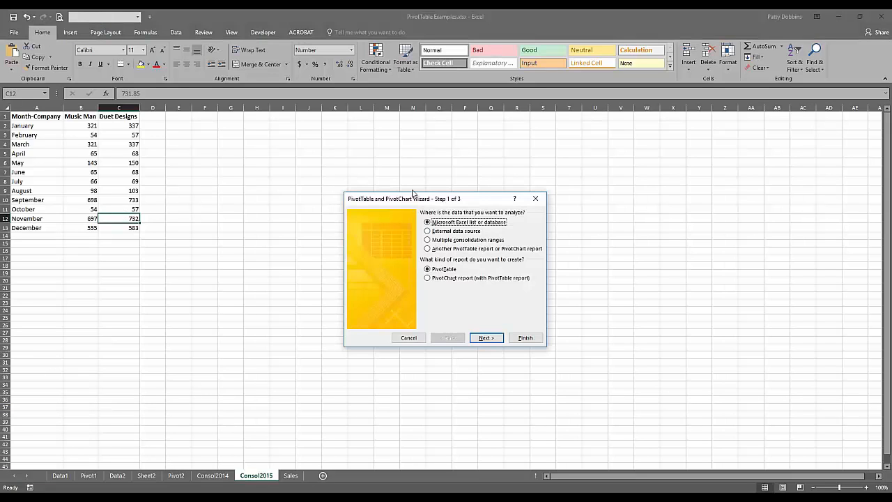
pyautogui.moveTo(422, 197); pyautogui.dragTo(296, 151)
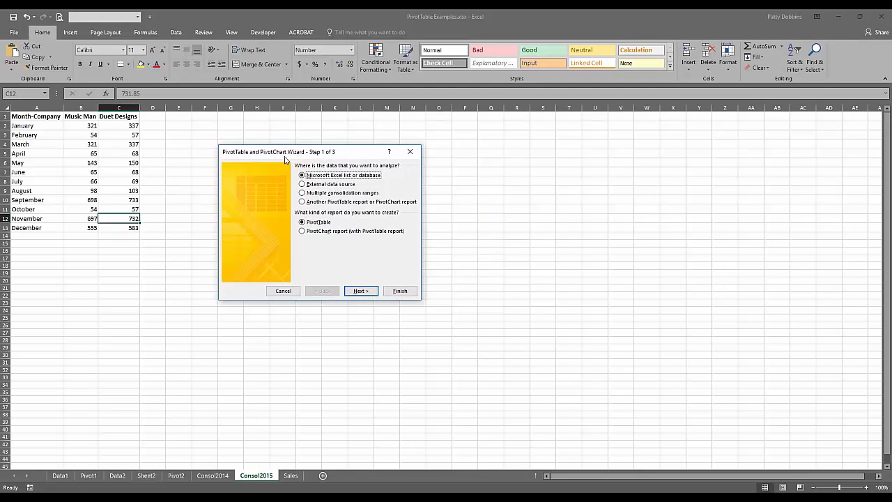
pyautogui.click(302, 193)
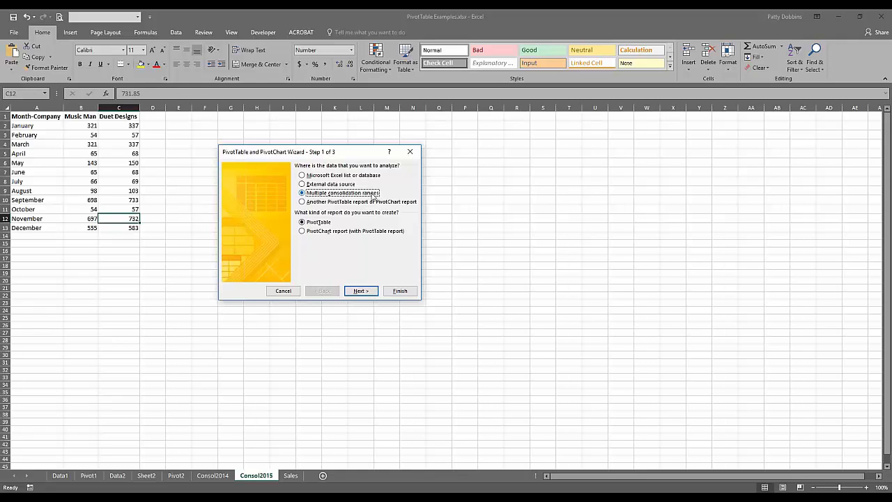
pyautogui.click(356, 292)
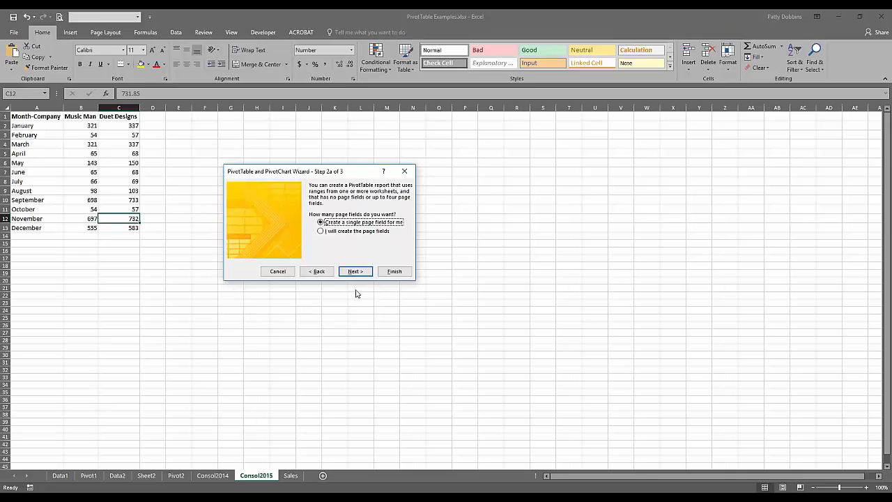
pyautogui.click(320, 231)
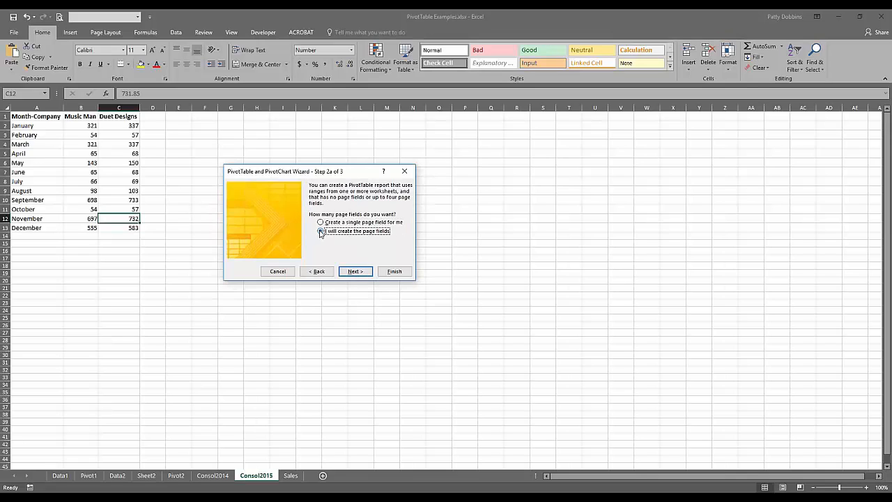
pyautogui.click(356, 271)
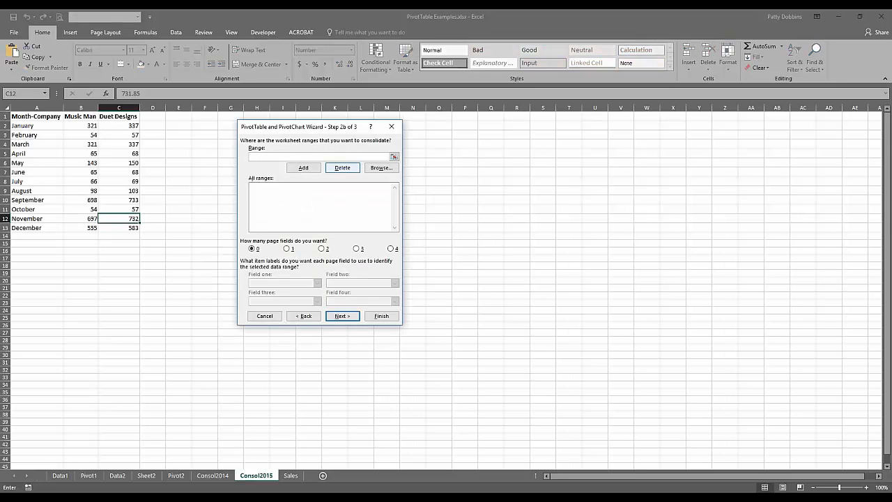
# - Add Consol2015!$A$1:$C$13 and Consol2014!$A$1:$C$13 as the ranges to consolidate
pyautogui.moveTo(303, 132); pyautogui.dragTo(395, 163)
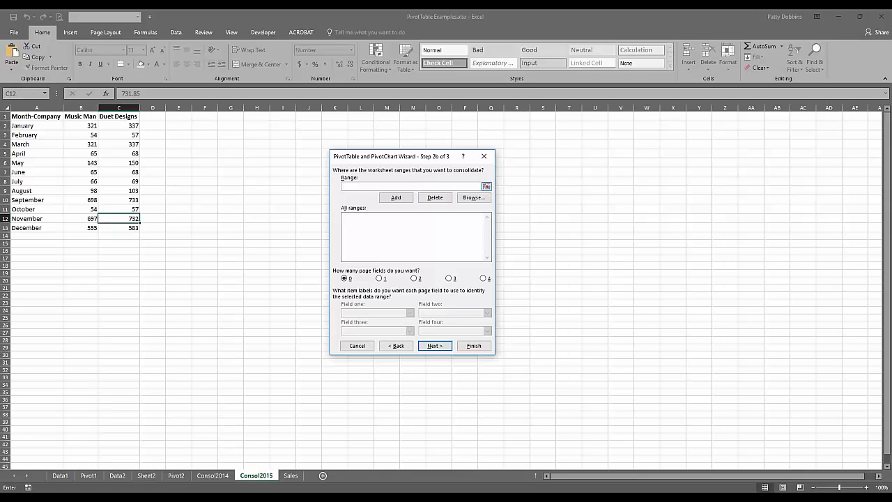
pyautogui.moveTo(26, 117); pyautogui.dragTo(122, 226)
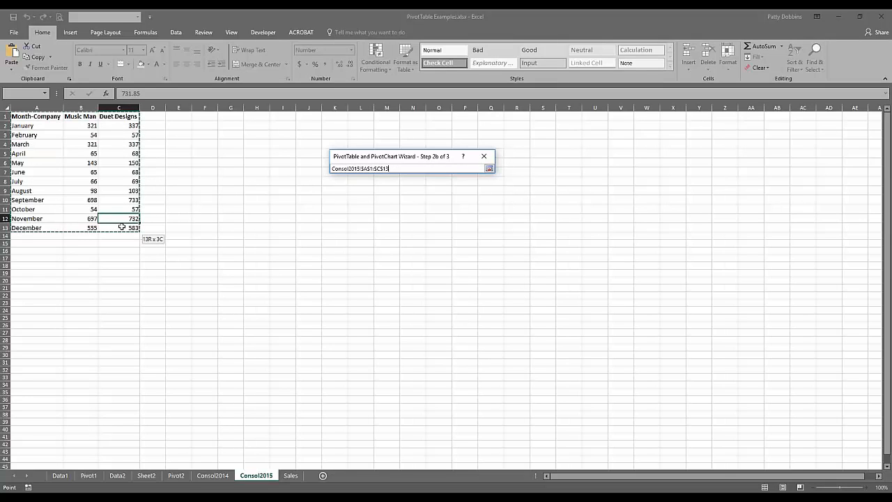
pyautogui.moveTo(122, 227); pyautogui.dragTo(121, 227)
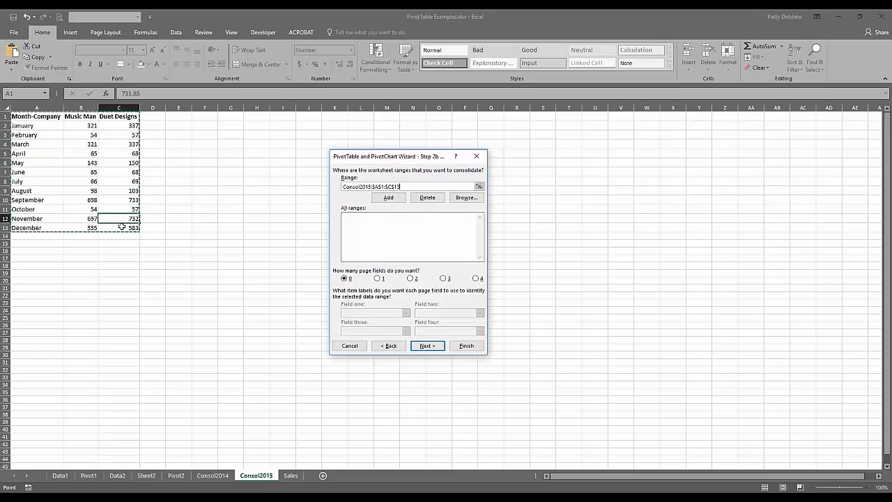
pyautogui.click(382, 199)
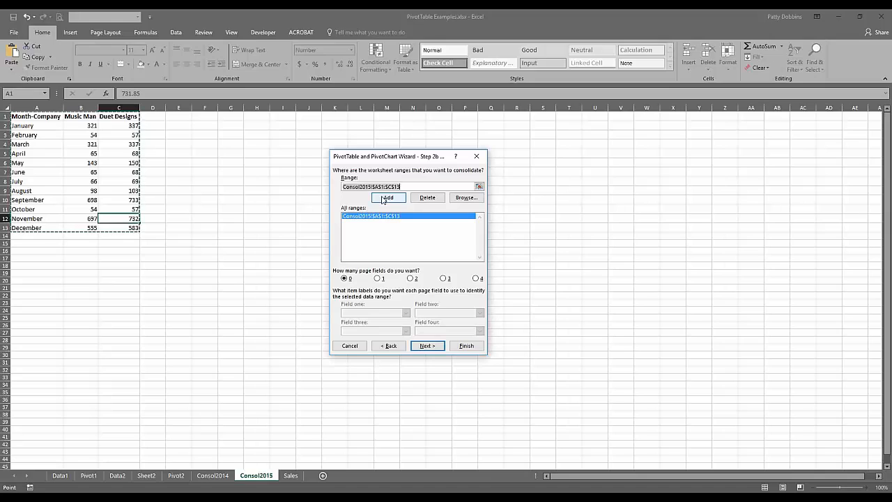
pyautogui.click(212, 476)
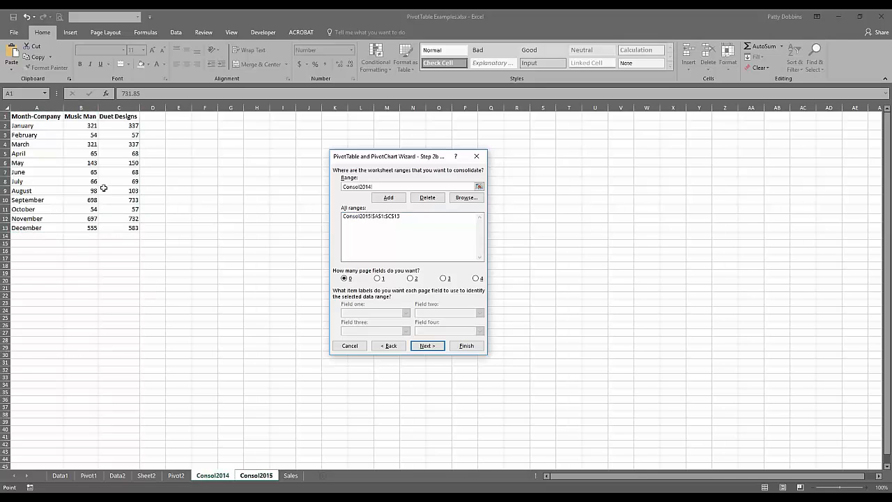
pyautogui.moveTo(43, 117); pyautogui.dragTo(115, 229)
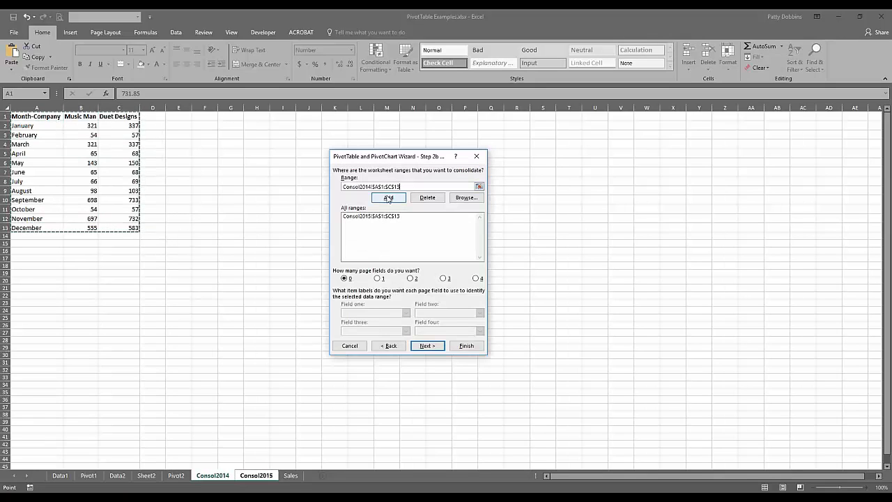
pyautogui.click(388, 198)
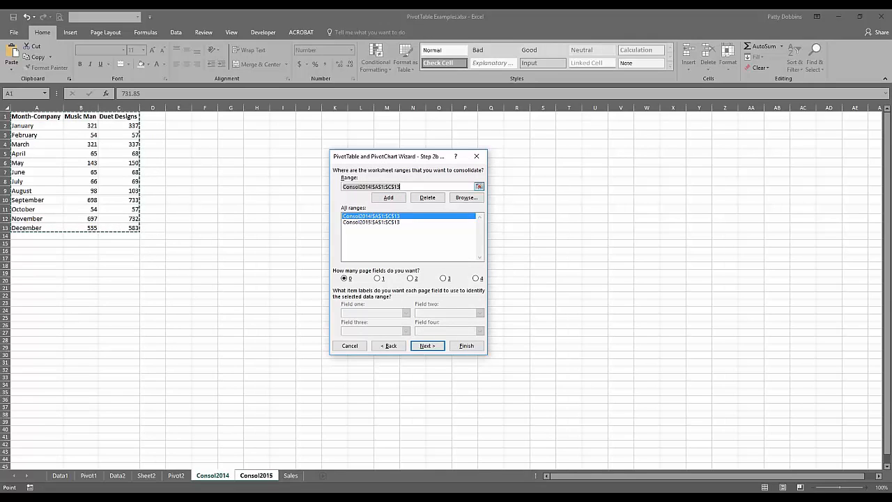
# - Create the consolidated PivotTable on a new worksheet and move that sheet between Consol2015 and Sales
pyautogui.click(436, 346)
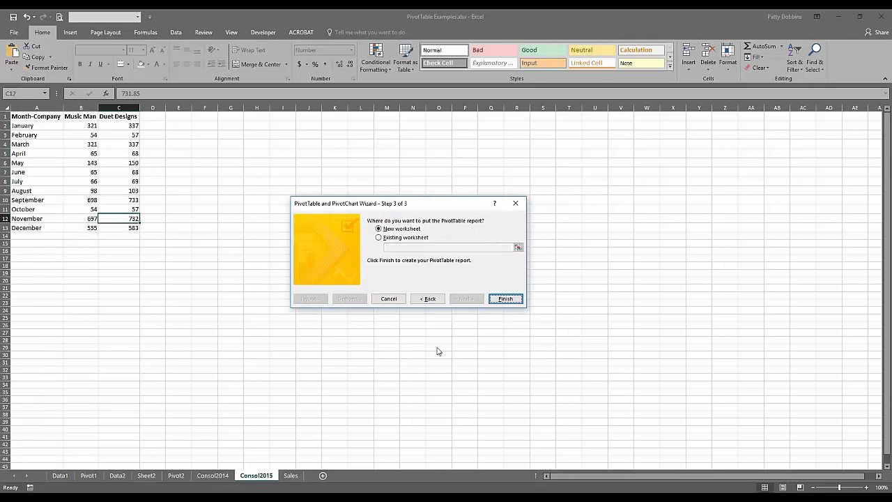
pyautogui.click(379, 239)
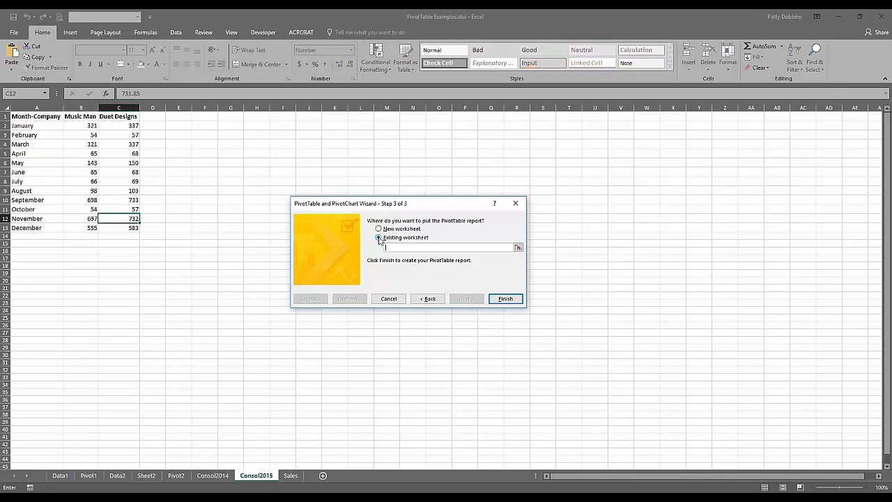
pyautogui.click(382, 231)
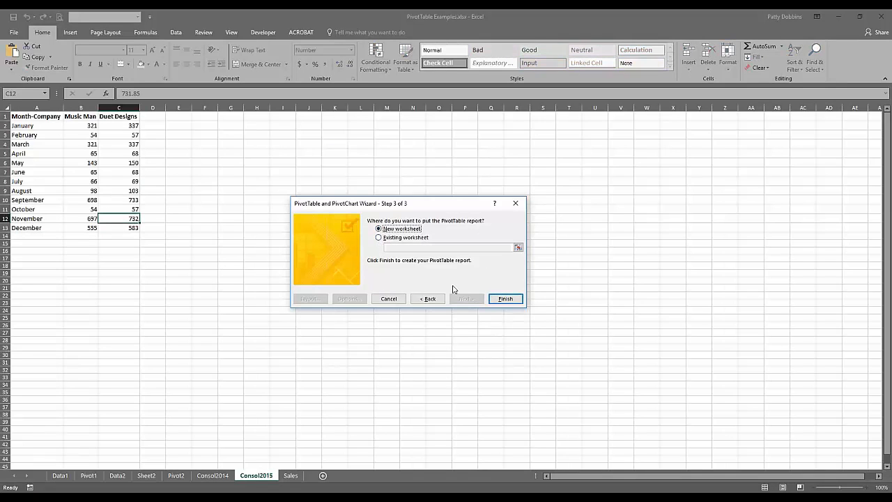
pyautogui.click(506, 299)
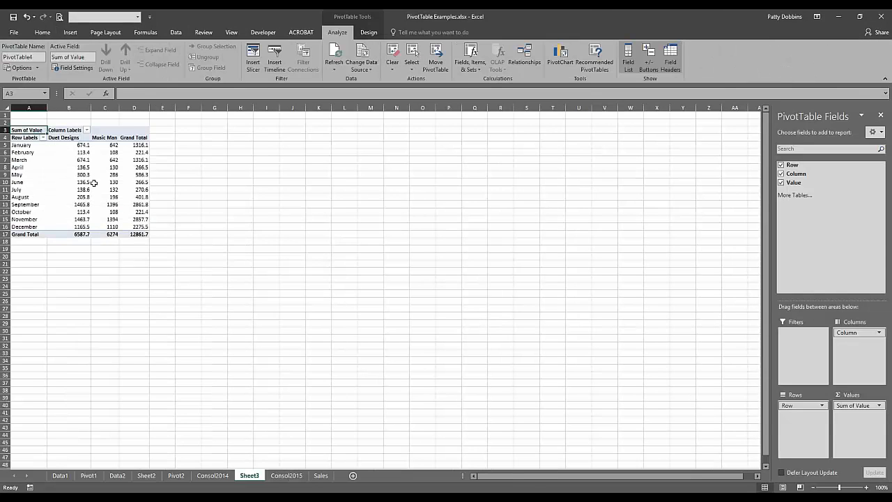
pyautogui.click(93, 185)
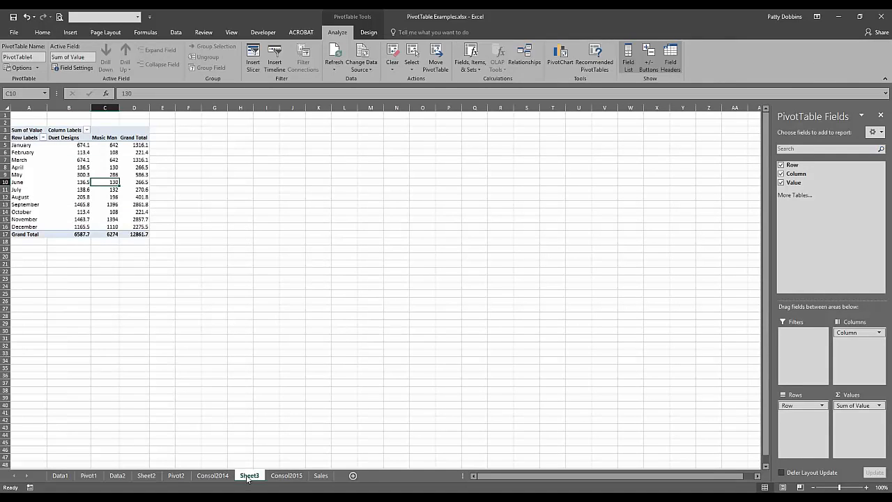
pyautogui.moveTo(247, 478); pyautogui.dragTo(311, 478)
pyautogui.click(28, 168)
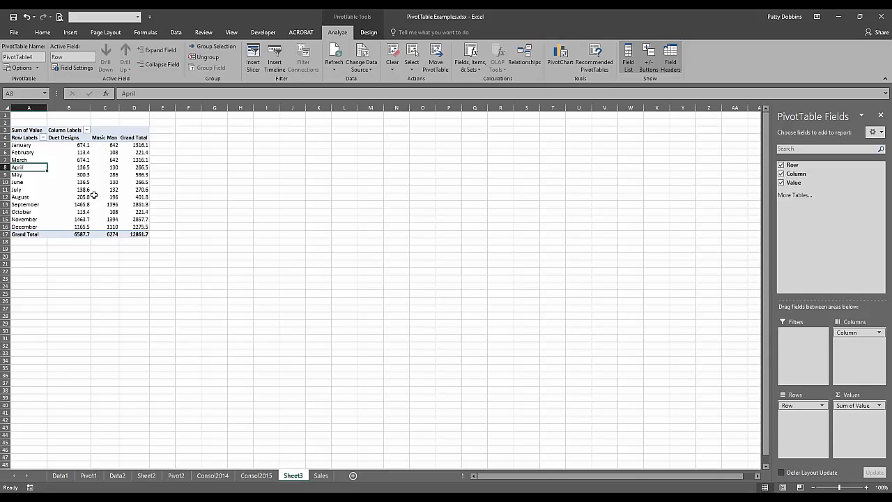
pyautogui.moveTo(94, 195)
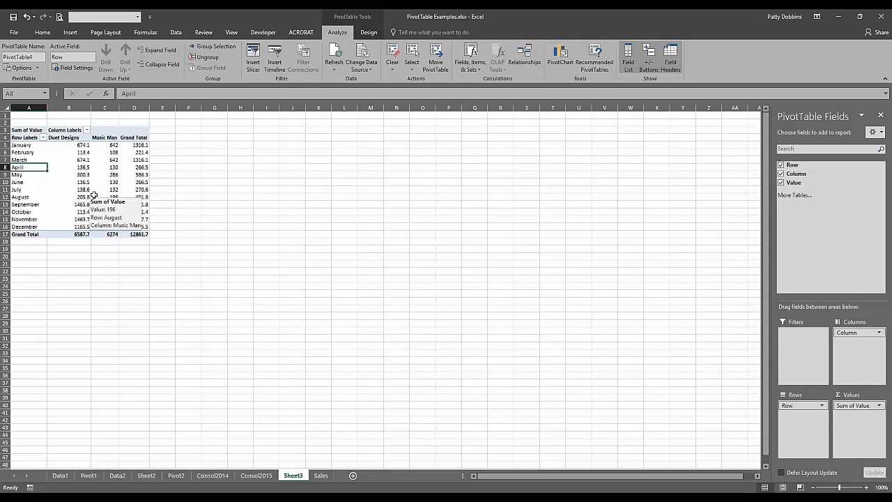
pyautogui.click(86, 160)
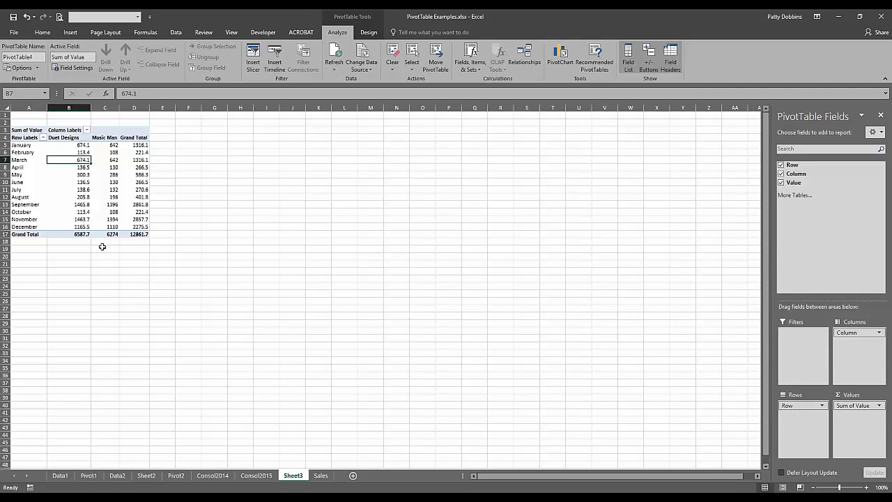
# - Rename the consolidated PivotTable's Row field as Months
pyautogui.click(25, 139)
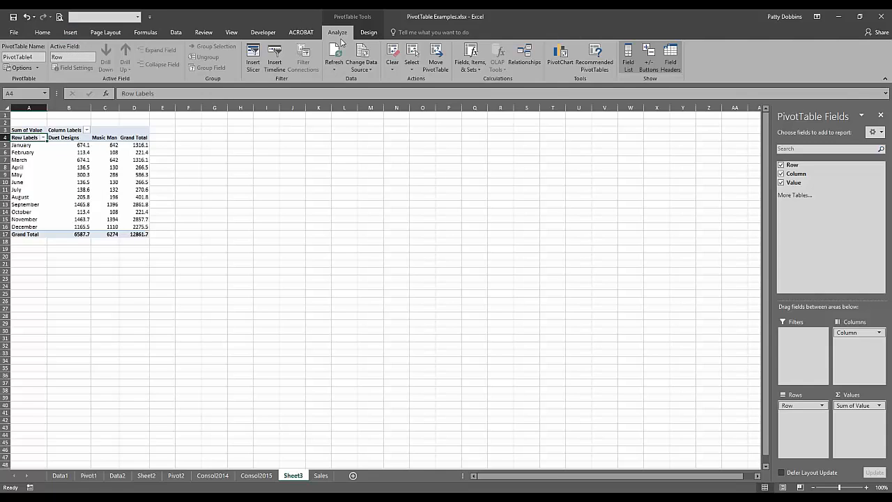
pyautogui.click(73, 56)
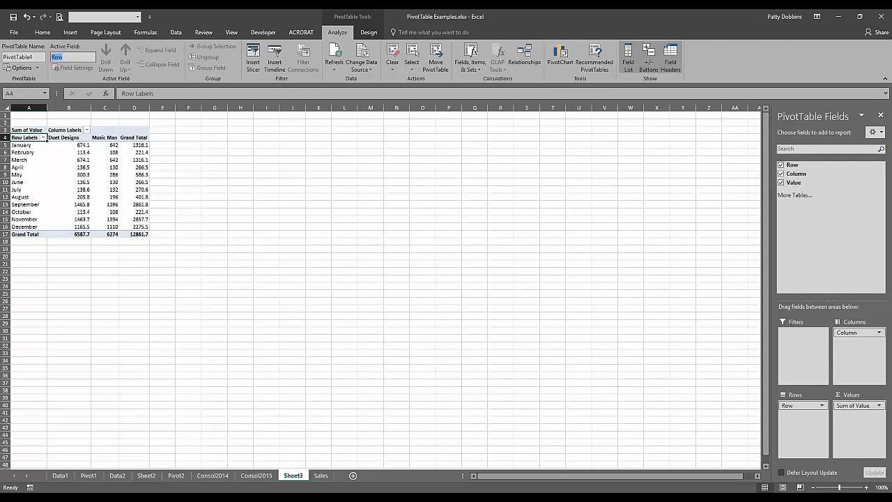
pyautogui.write('Months')
pyautogui.click(85, 154)
# - Rename the consolidated PivotTable's Column field as Company
pyautogui.click(70, 130)
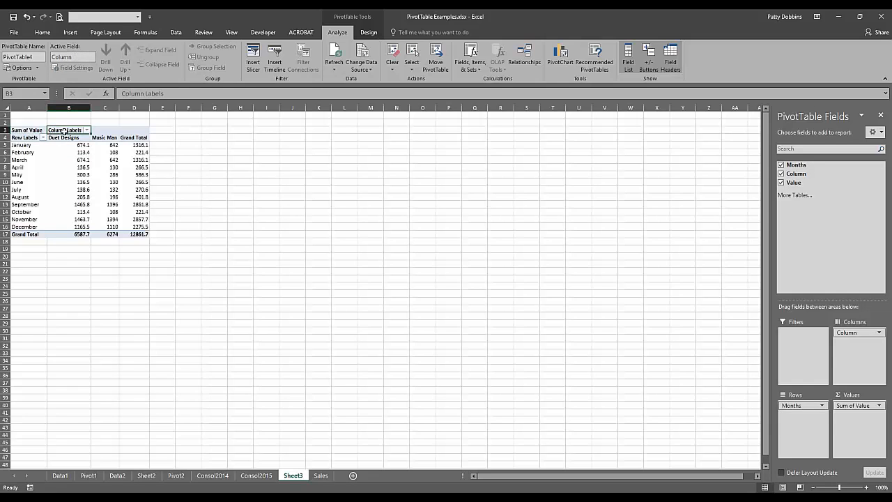
pyautogui.click(54, 58)
pyautogui.moveTo(52, 59); pyautogui.dragTo(78, 63)
pyautogui.write('Company')
pyautogui.press('Return')
pyautogui.click(102, 190)
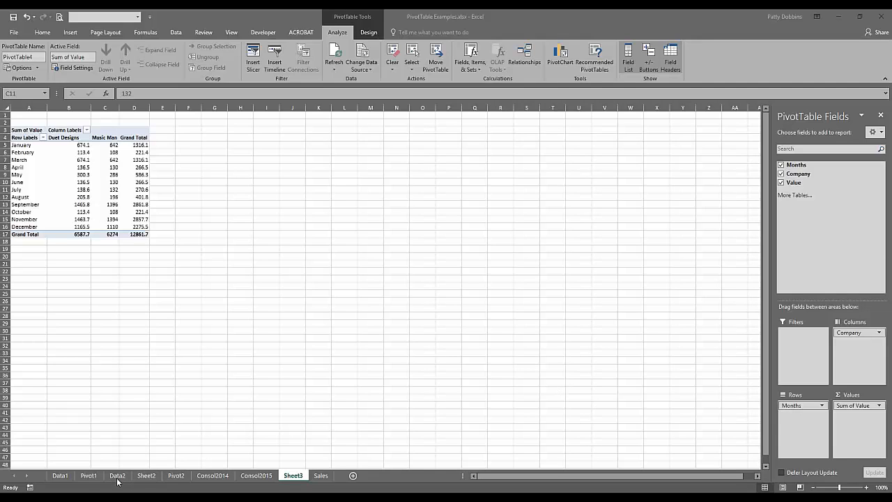
# - Delete the entire Inventory Value PivotTable from the Pivot2 sheet
pyautogui.click(179, 479)
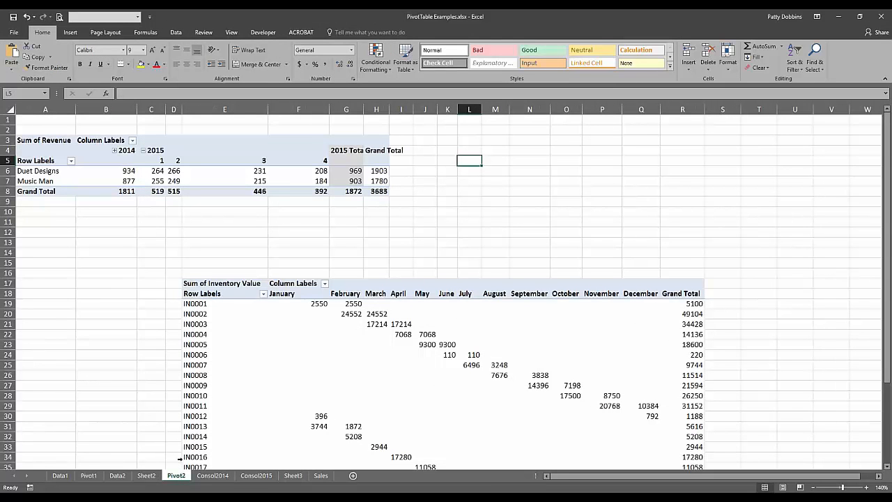
pyautogui.click(813, 487)
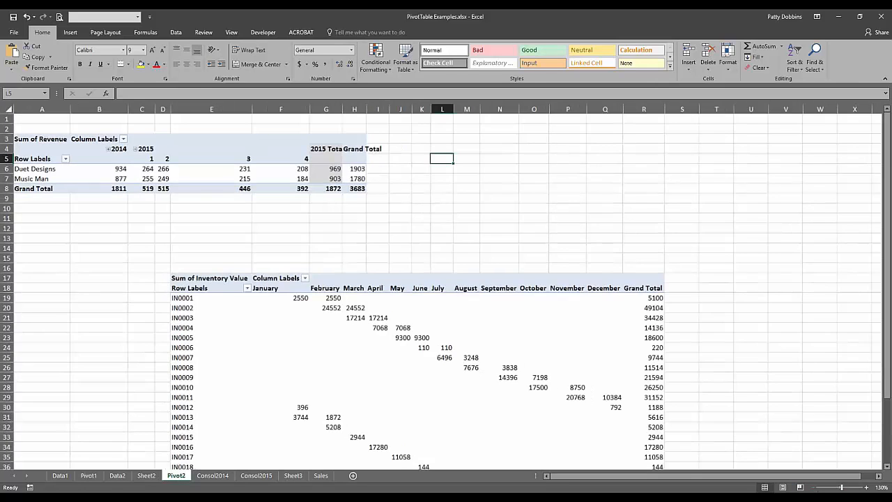
pyautogui.click(813, 487)
pyautogui.click(813, 487)
pyautogui.click(813, 487)
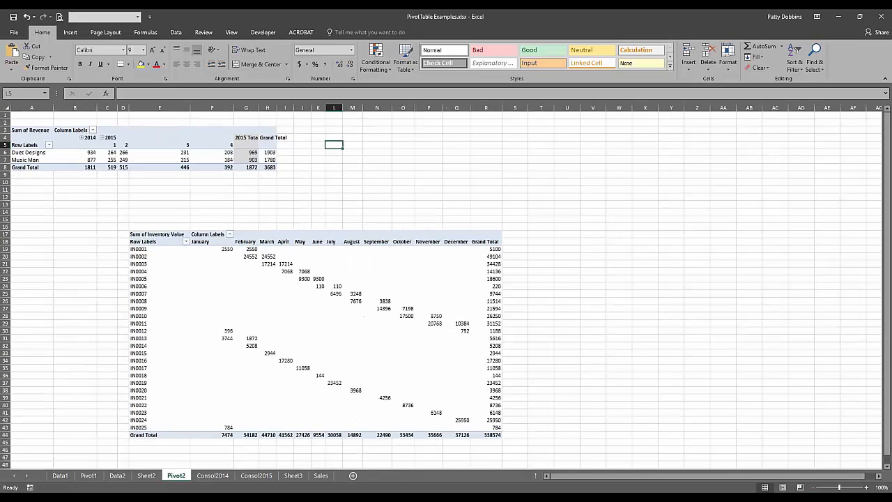
pyautogui.click(296, 340)
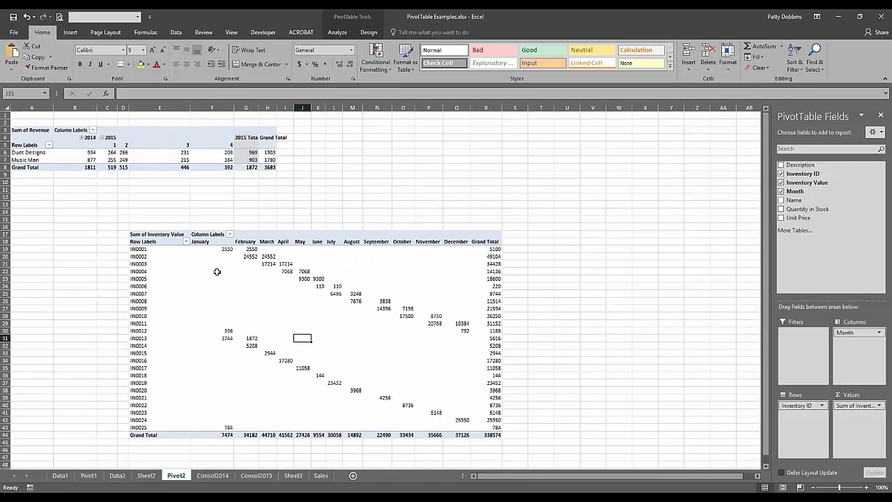
pyautogui.click(141, 220)
pyautogui.click(140, 233)
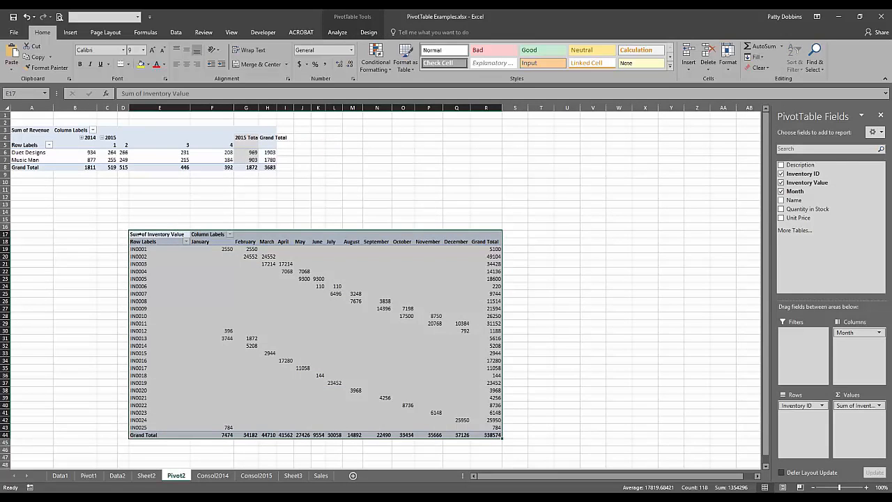
pyautogui.press('Delete')
pyautogui.click(187, 212)
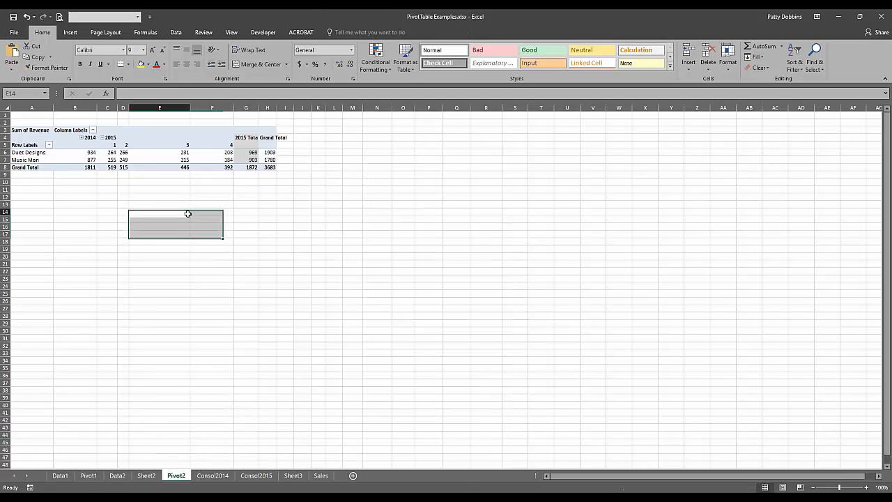
# - Rearrange the Revenue PivotTable on Pivot2 with Year and Quarter as row fields and Company as the column field
pyautogui.click(864, 487)
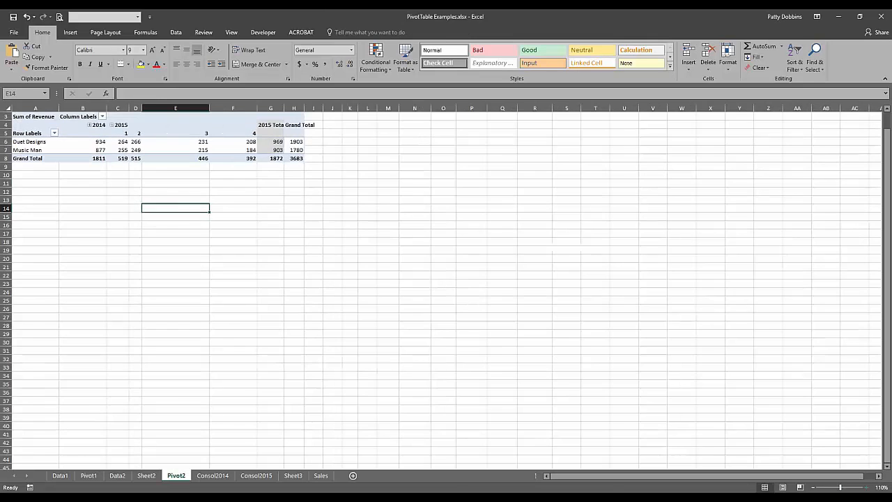
pyautogui.click(867, 487)
pyautogui.click(175, 167)
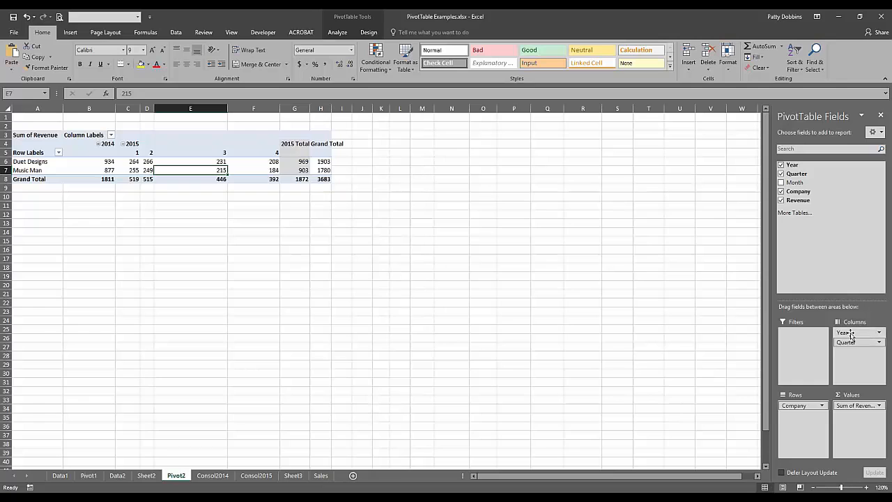
pyautogui.moveTo(843, 332); pyautogui.dragTo(798, 430)
pyautogui.moveTo(845, 333); pyautogui.dragTo(846, 352)
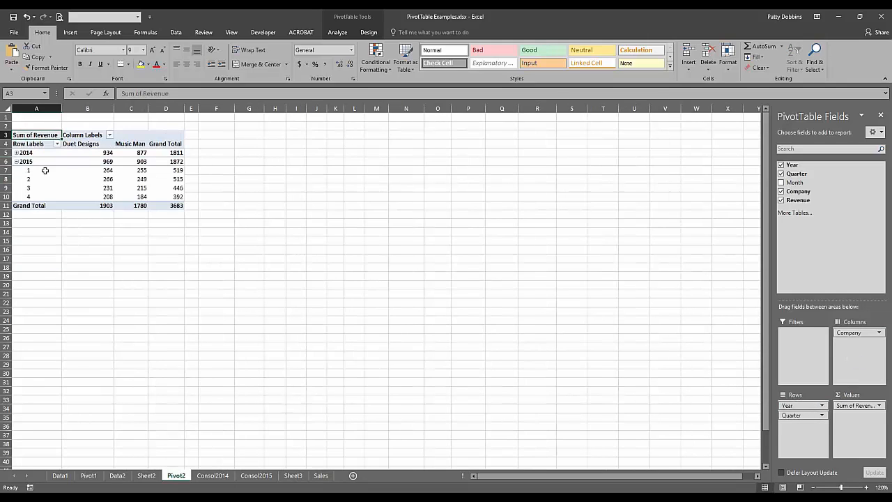
# - Expand the Quarter field of the Revenue PivotTable to show Month as its detail
pyautogui.click(45, 170)
pyautogui.click(342, 32)
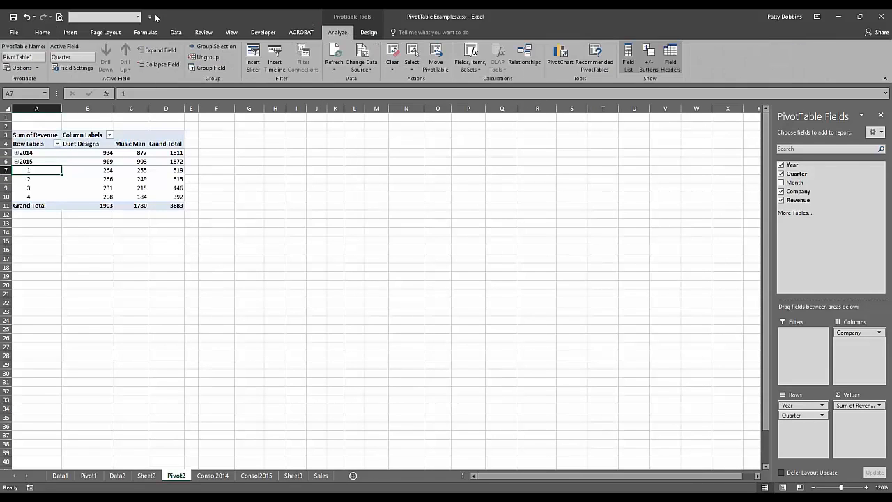
pyautogui.click(159, 50)
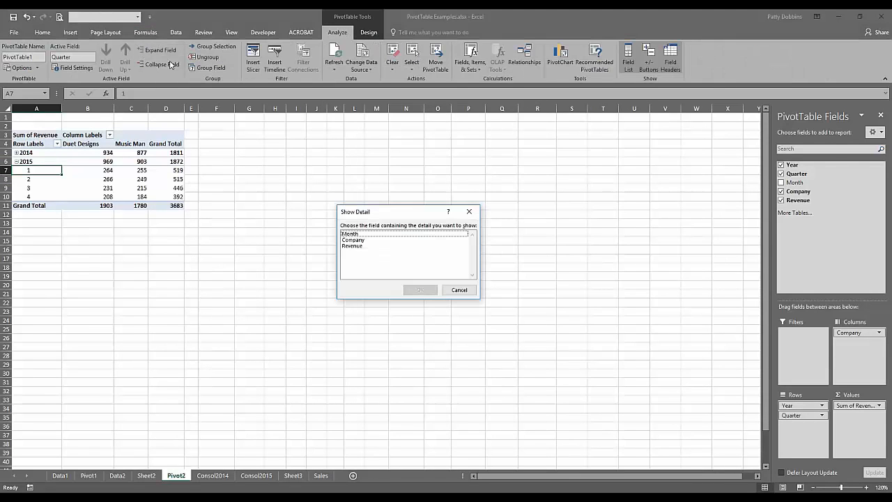
pyautogui.click(356, 234)
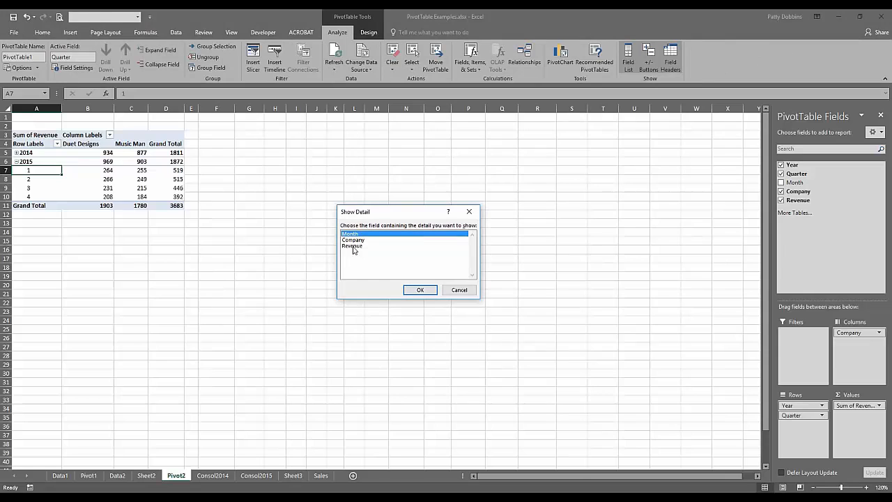
pyautogui.click(356, 240)
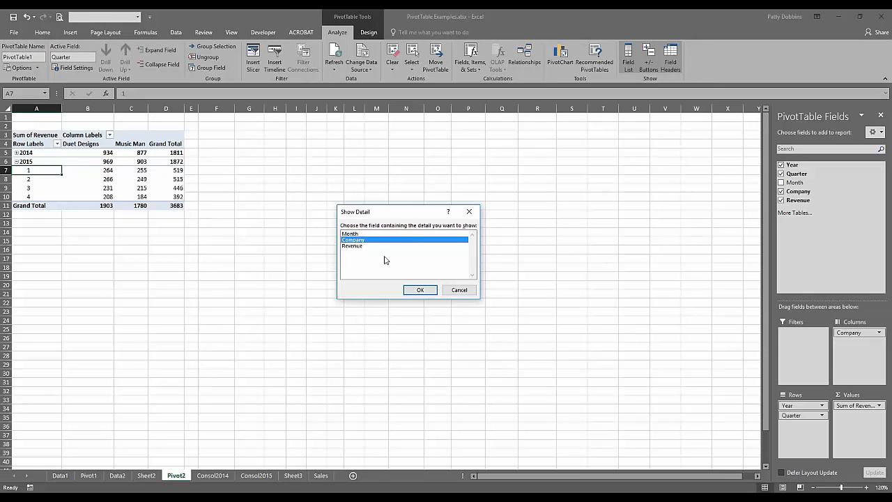
pyautogui.click(366, 235)
pyautogui.click(420, 289)
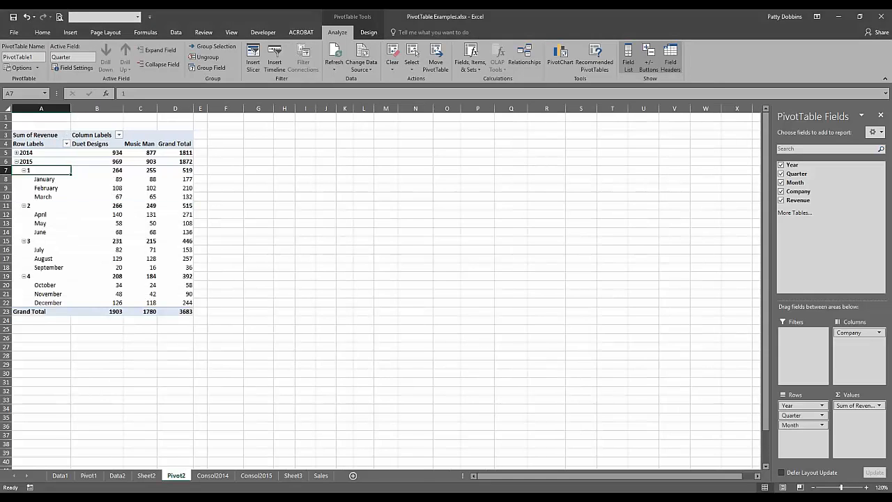
# - Expand the 2014 group and remove the Month field from the PivotTable's rows
pyautogui.click(16, 153)
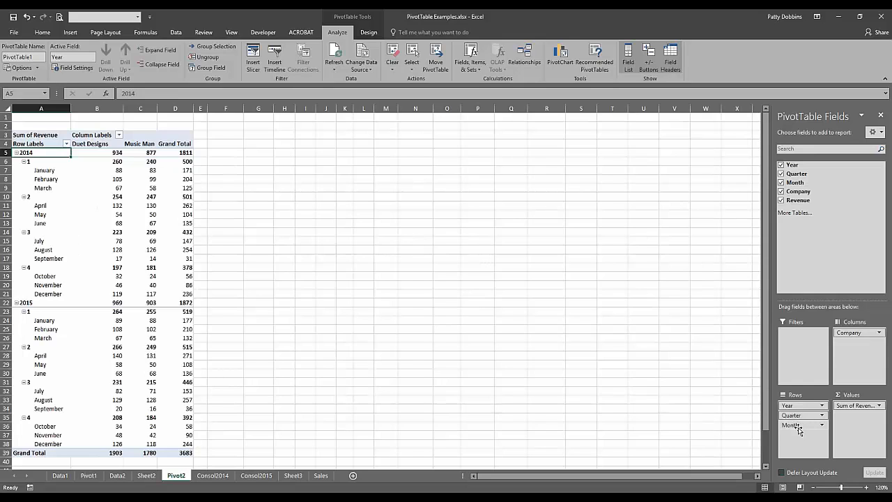
pyautogui.moveTo(798, 428); pyautogui.dragTo(800, 279)
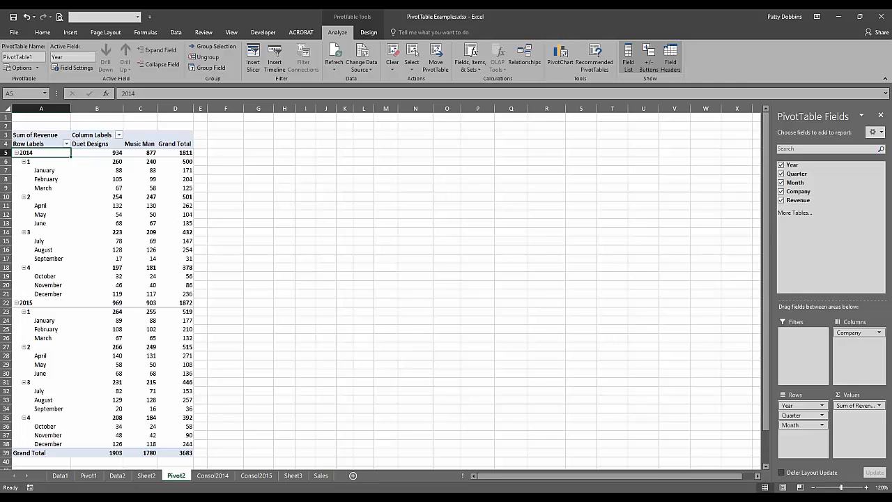
pyautogui.moveTo(800, 279); pyautogui.dragTo(800, 265)
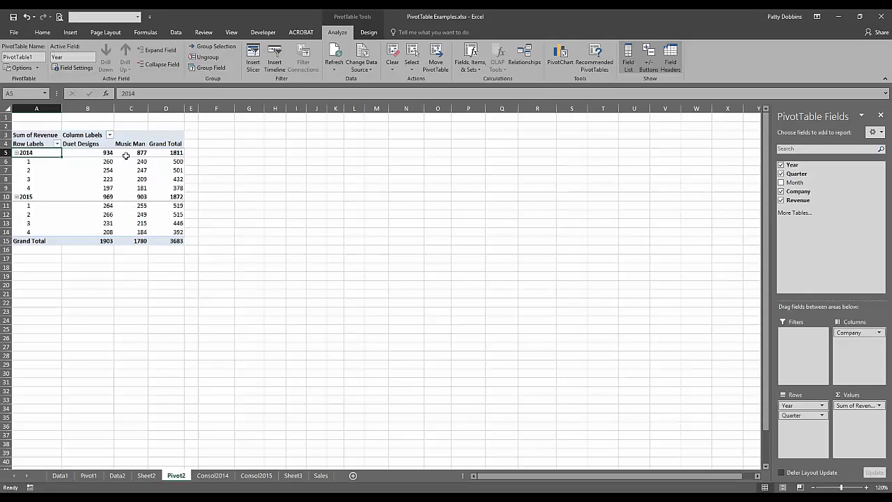
# - Check the 2014 subtotals for both companies and the grand total, and open the PivotTable design options
pyautogui.moveTo(85, 154)
pyautogui.click(85, 154)
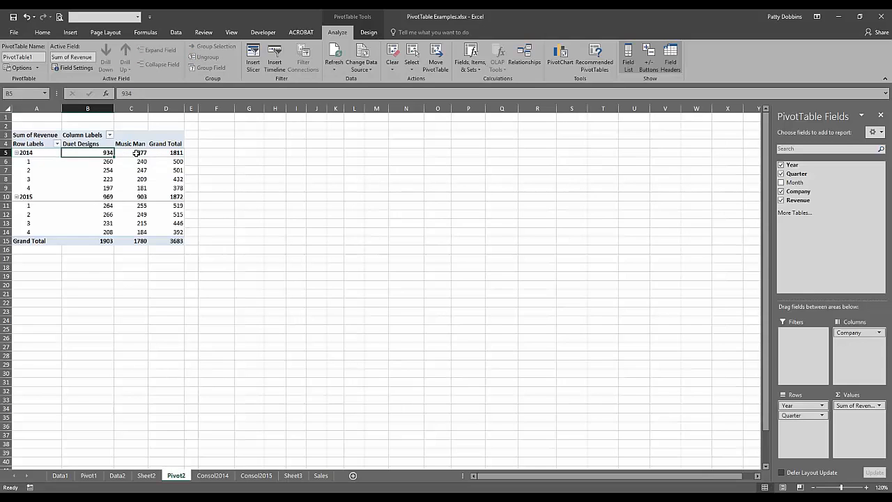
pyautogui.click(137, 152)
pyautogui.click(160, 152)
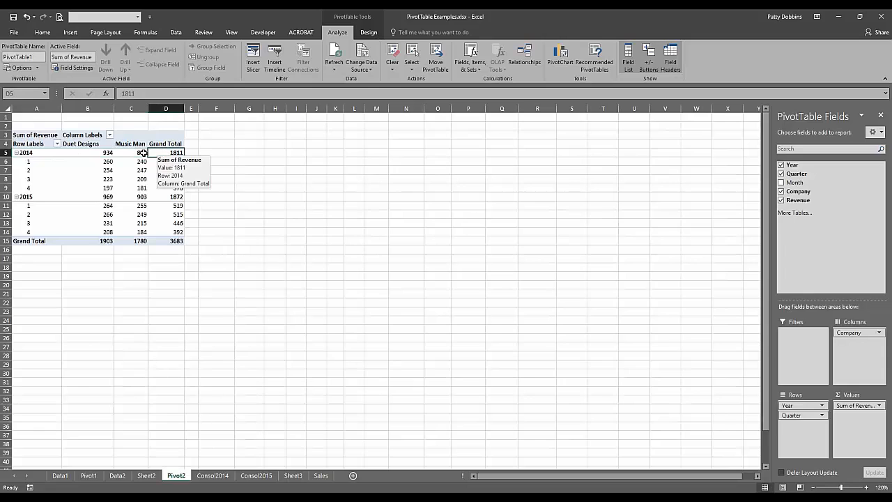
pyautogui.click(75, 154)
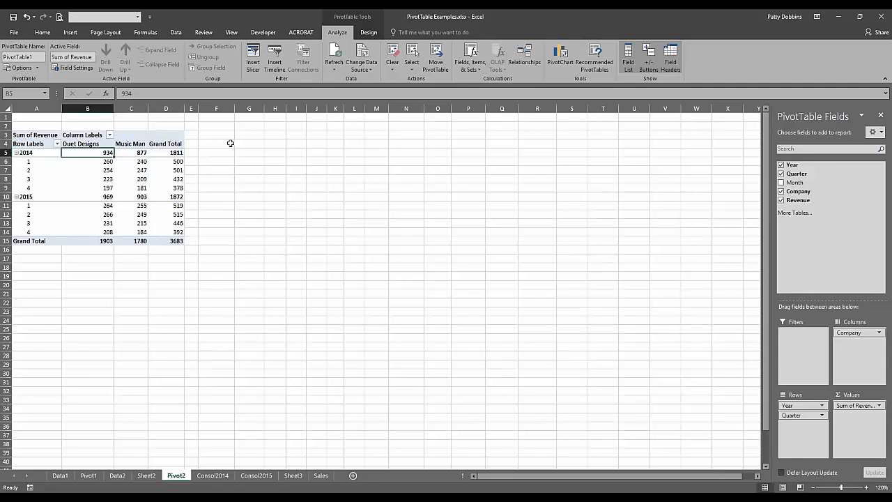
pyautogui.click(90, 160)
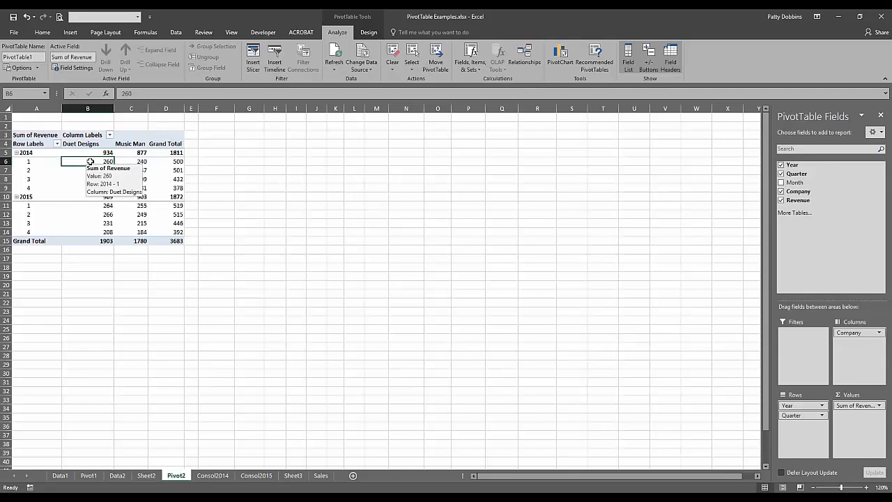
pyautogui.click(370, 33)
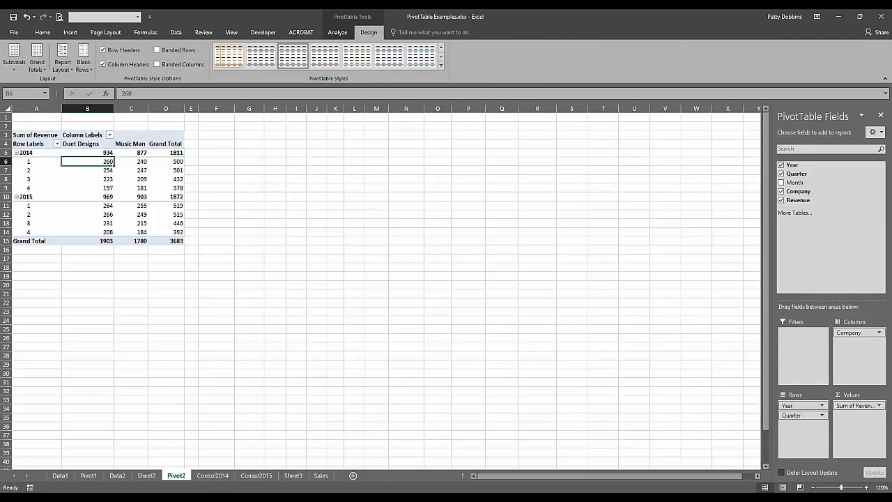